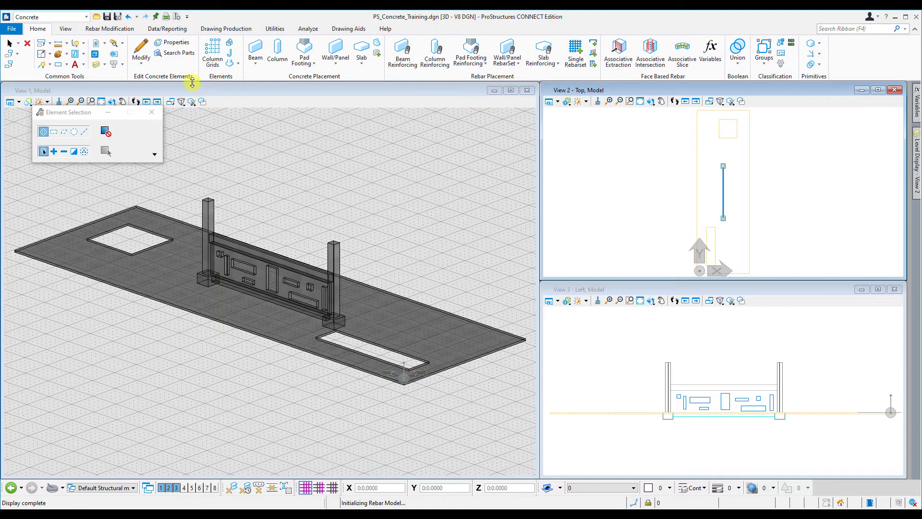
Step: With the Concrete workflow active, open Pad Footing Reinforcing and keep top bar size 16
{"action": "left_click", "coordinate": [87, 18]}
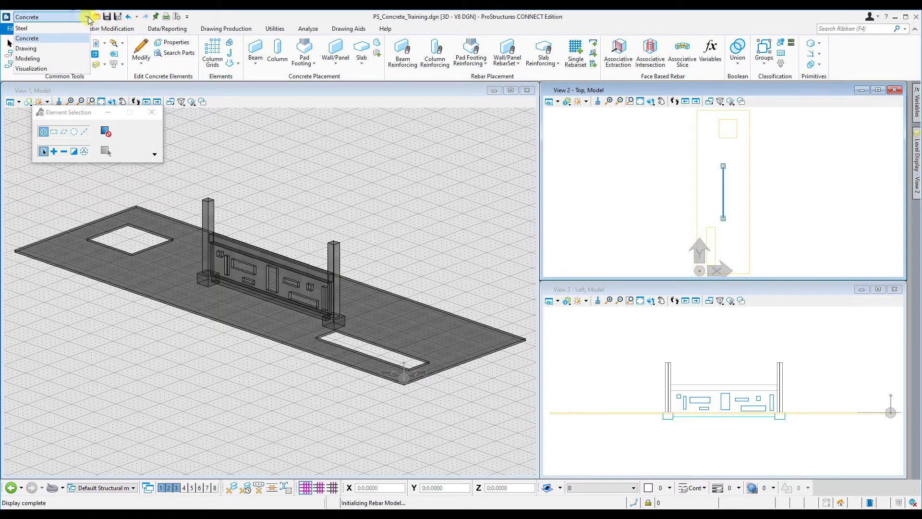
{"action": "left_click", "coordinate": [48, 39]}
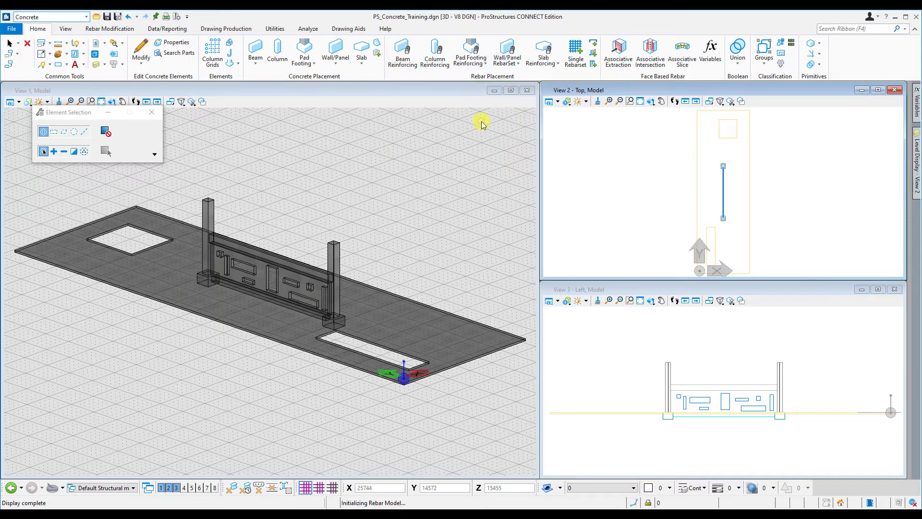
{"action": "left_click", "coordinate": [472, 48]}
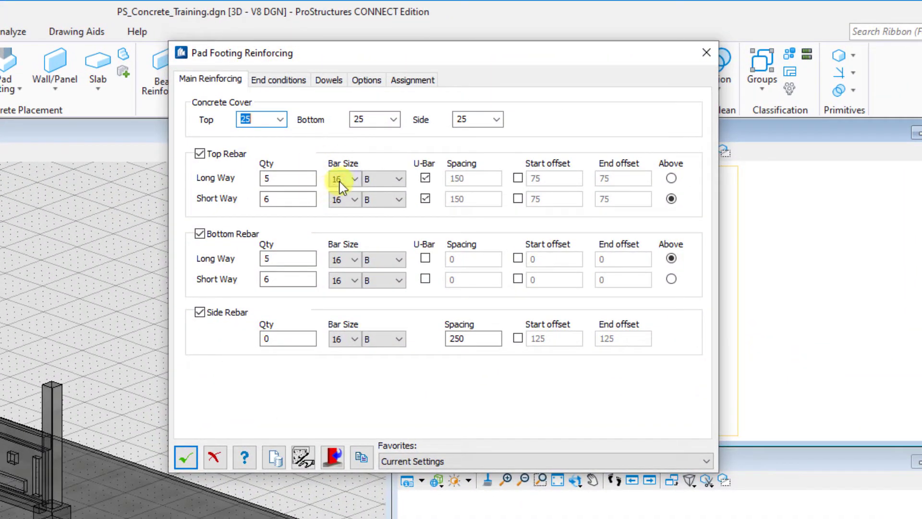
{"action": "left_click", "coordinate": [355, 180]}
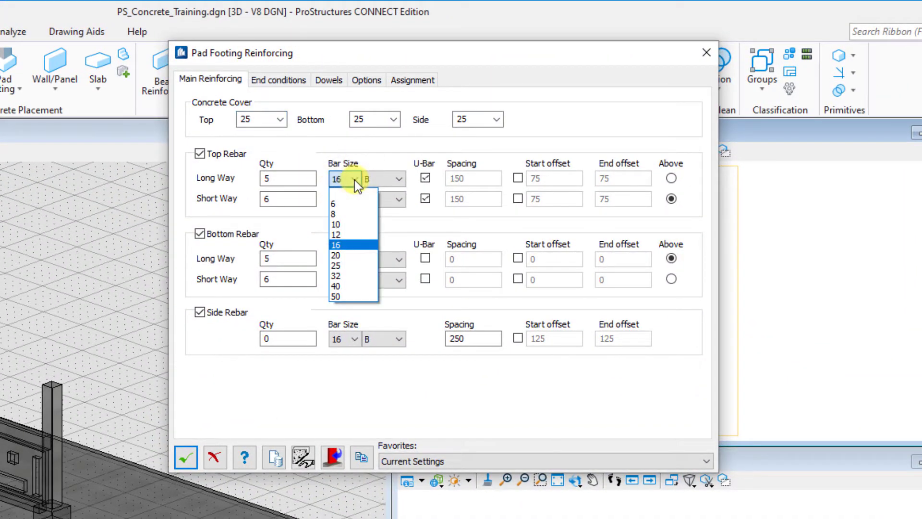
{"action": "left_click", "coordinate": [354, 180]}
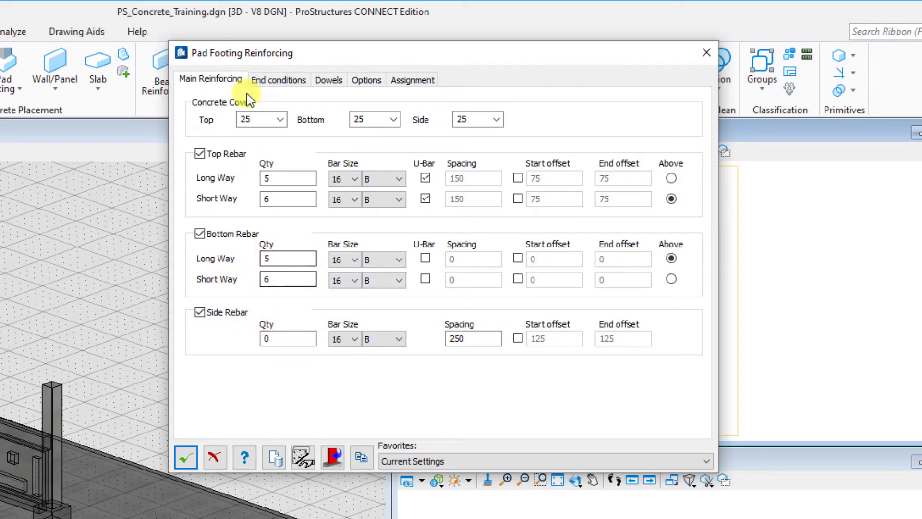
Step: Review the end condition settings and the column dowels, keeping dowel bar size 20
{"action": "left_click", "coordinate": [270, 83]}
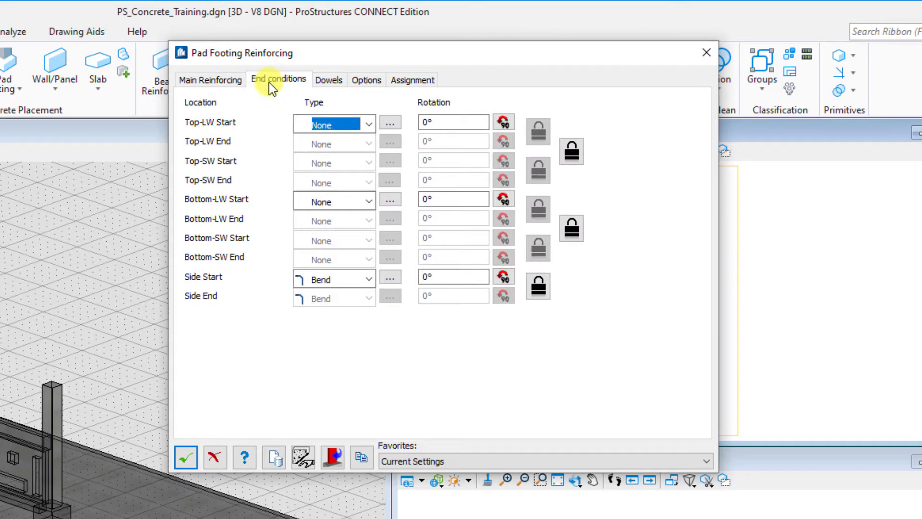
{"action": "left_click", "coordinate": [330, 81]}
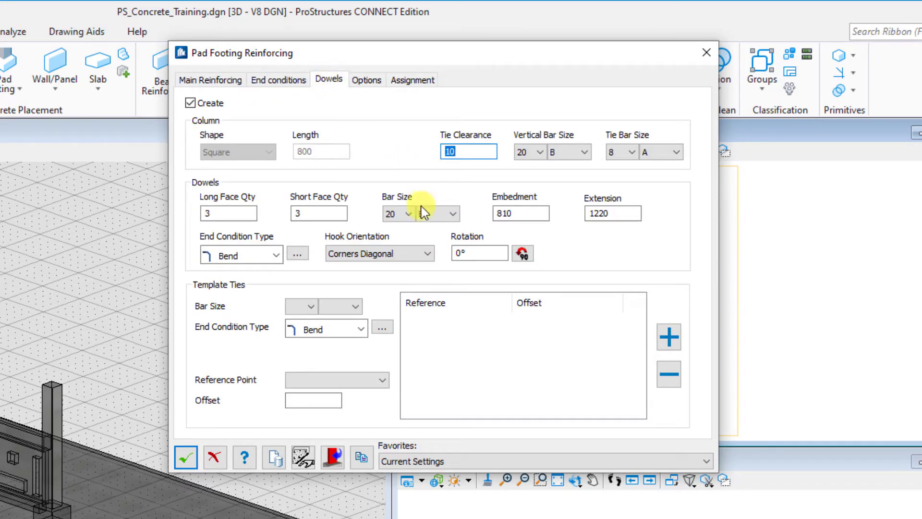
{"action": "left_click", "coordinate": [407, 214]}
{"action": "left_click", "coordinate": [408, 214]}
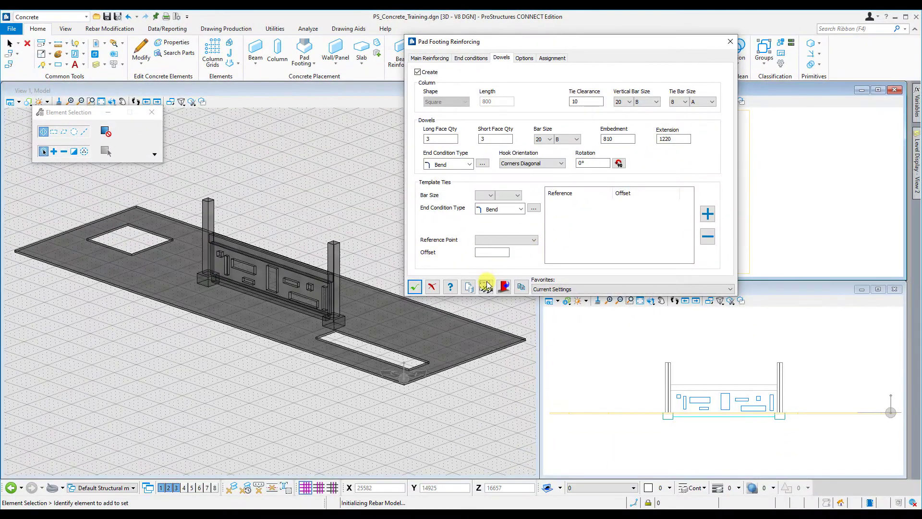
Step: Reinforce the left pad footing, picking the footing and then its column to generate the cage
{"action": "left_click", "coordinate": [487, 287]}
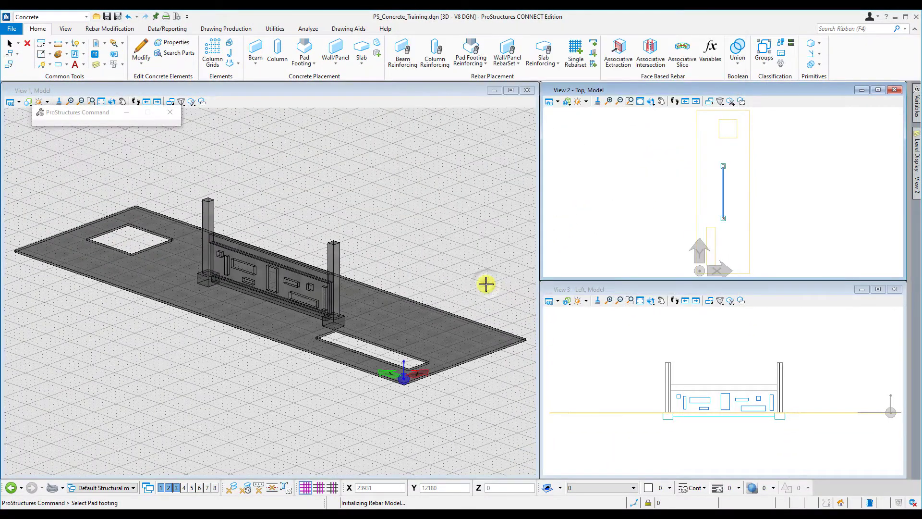
{"action": "scroll", "coordinate": [667, 420], "scroll_direction": "up", "scroll_amount": 5}
{"action": "left_click", "coordinate": [669, 419]}
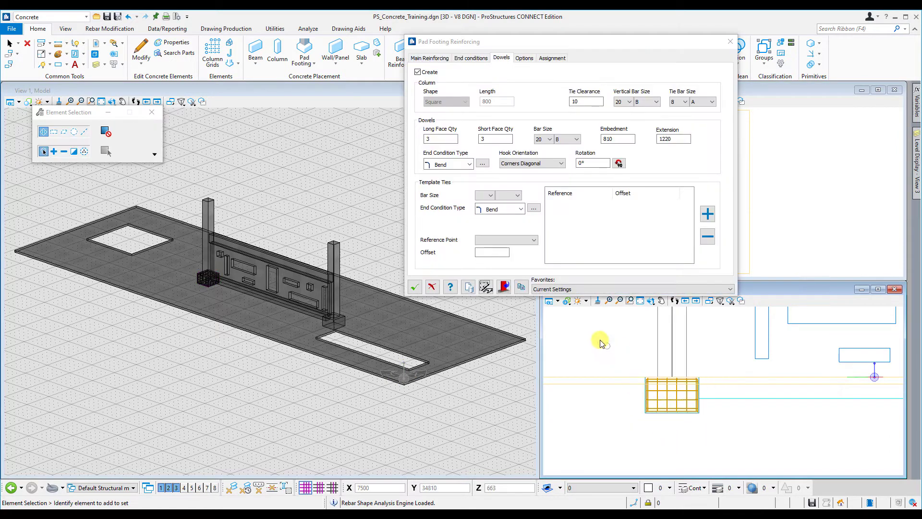
{"action": "left_click", "coordinate": [438, 59]}
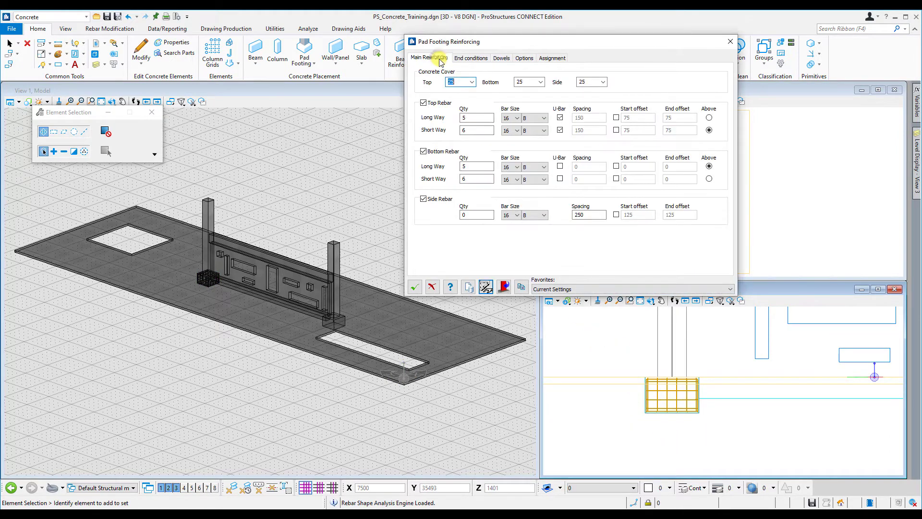
{"action": "left_click", "coordinate": [503, 287]}
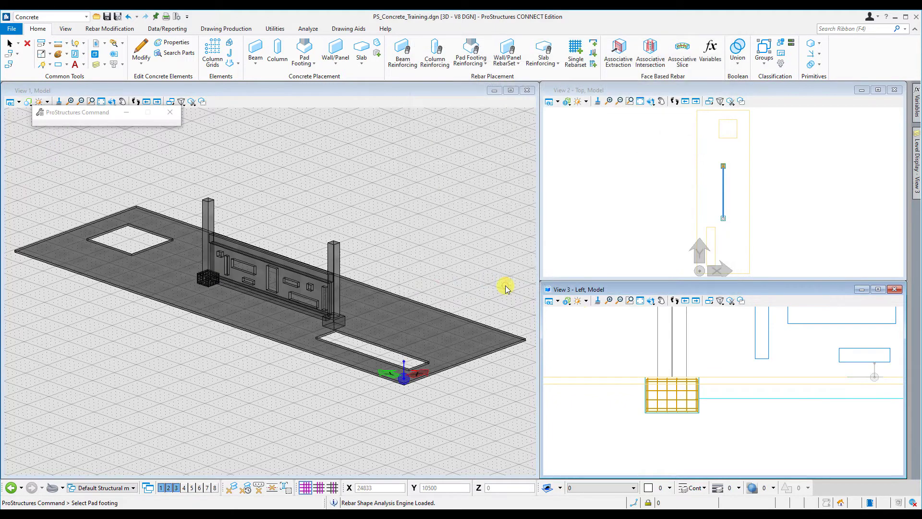
{"action": "left_click", "coordinate": [646, 412]}
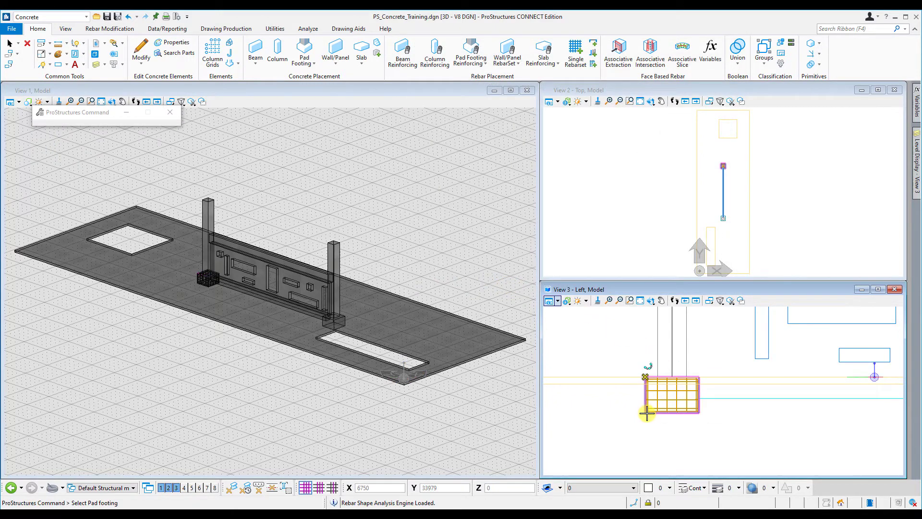
{"action": "left_click", "coordinate": [654, 341]}
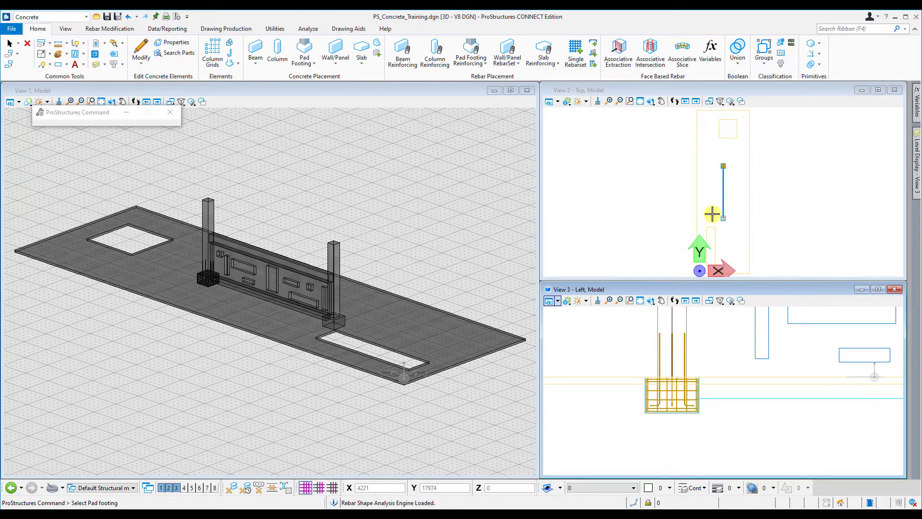
Step: Reinforce the second pad footing and its column the same way
{"action": "left_click", "coordinate": [591, 233]}
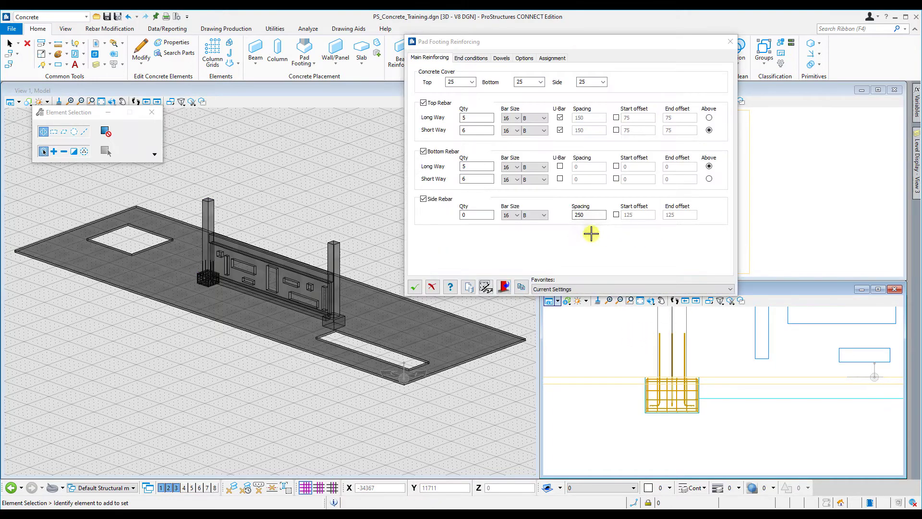
{"action": "left_click", "coordinate": [414, 286]}
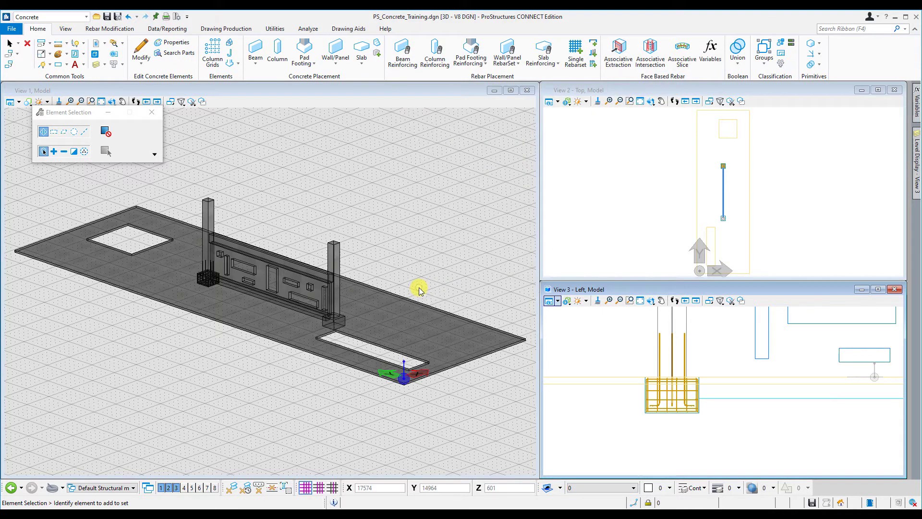
{"action": "left_click", "coordinate": [383, 193]}
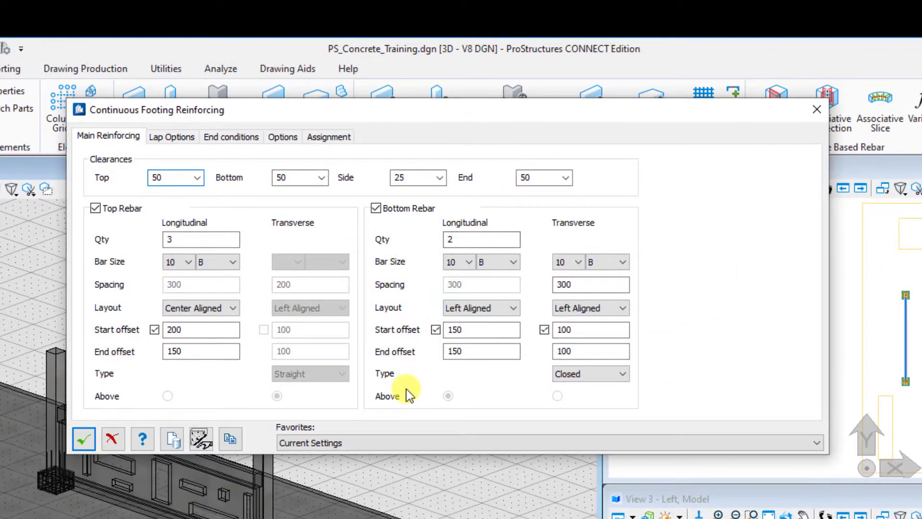
Step: Keep bar size 10 for both top and bottom longitudinal footing bars
{"action": "left_click", "coordinate": [187, 261]}
{"action": "left_click", "coordinate": [188, 263]}
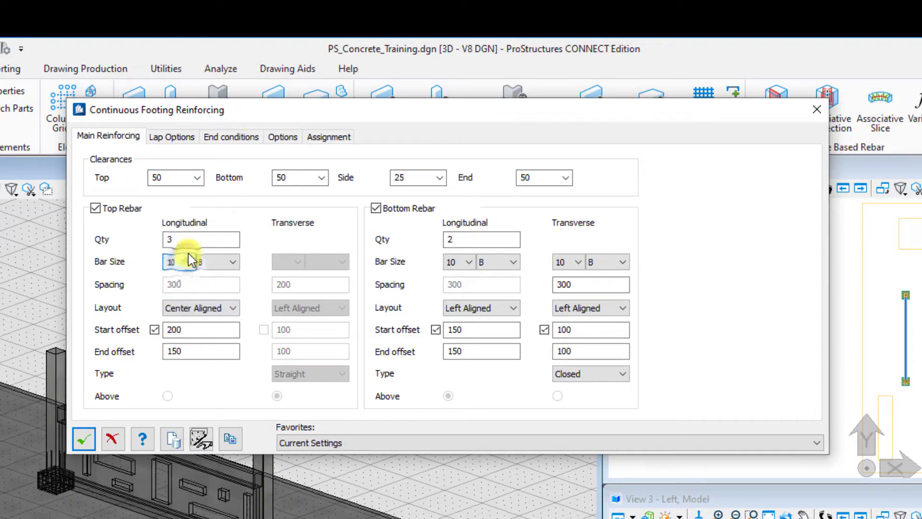
{"action": "left_click", "coordinate": [470, 265]}
{"action": "left_click", "coordinate": [473, 268]}
{"action": "left_click", "coordinate": [470, 331]}
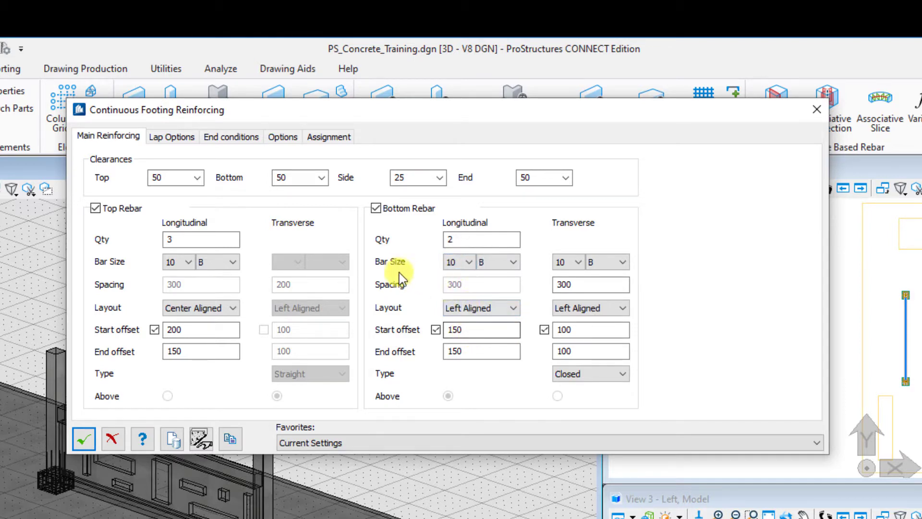
Step: Set the top and bottom lap stock lengths to 6000, then review end conditions
{"action": "left_click", "coordinate": [177, 140]}
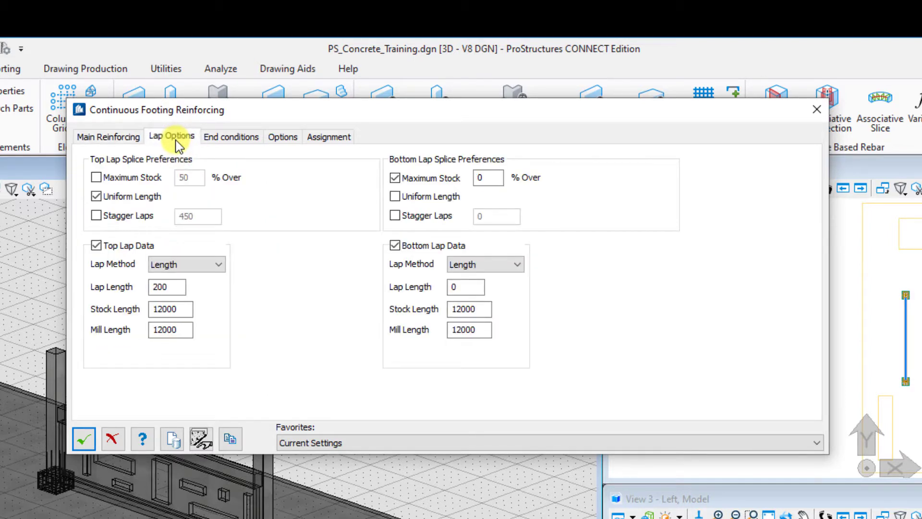
{"action": "left_click", "coordinate": [161, 308]}
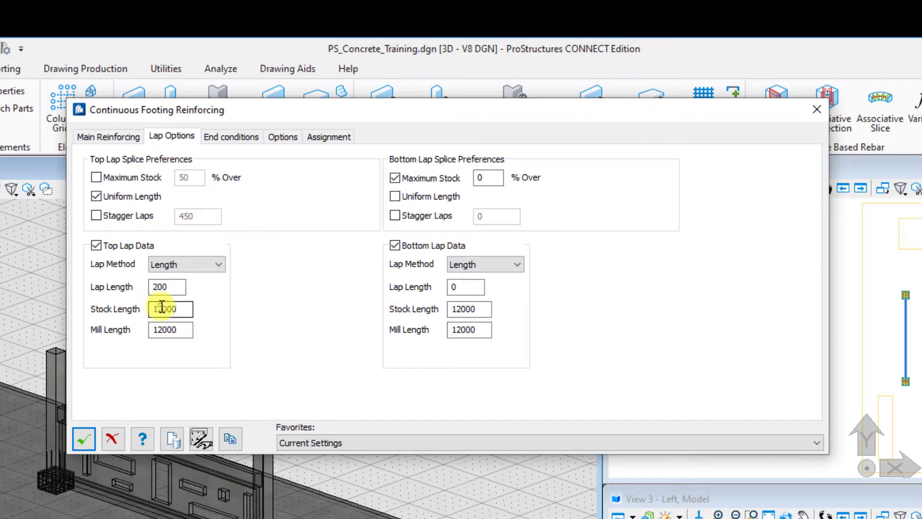
{"action": "left_click_drag", "start_coordinate": [162, 308], "coordinate": [151, 306]}
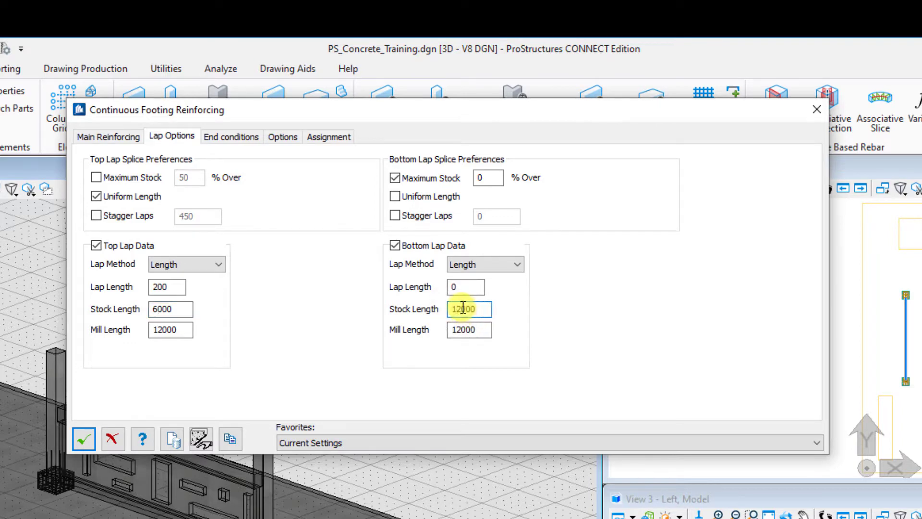
{"action": "left_click_drag", "start_coordinate": [462, 308], "coordinate": [446, 310]}
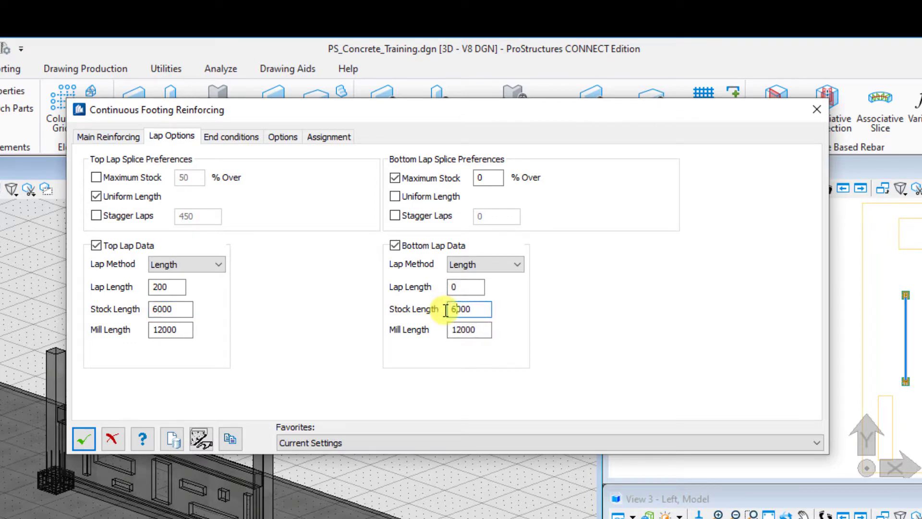
{"action": "left_click", "coordinate": [232, 137]}
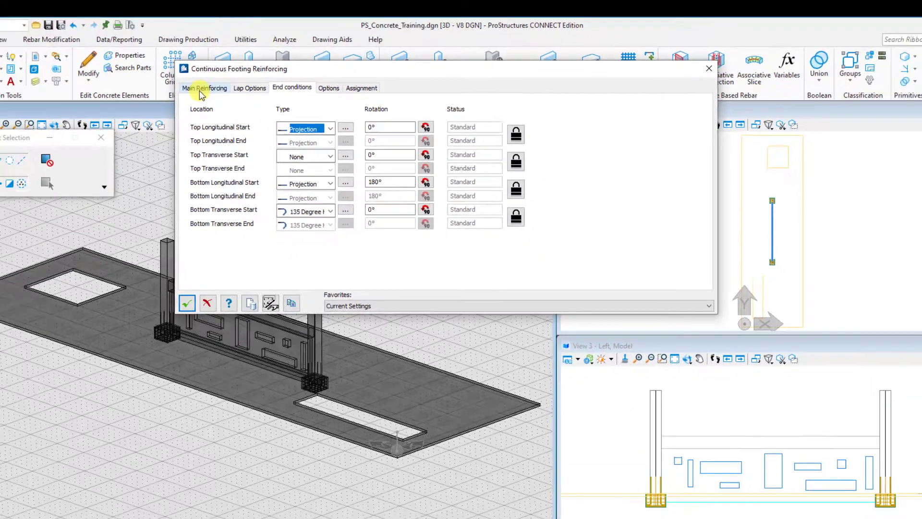
Step: Apply the continuous footing rebar cage to the footing running under the wall
{"action": "left_click", "coordinate": [108, 137]}
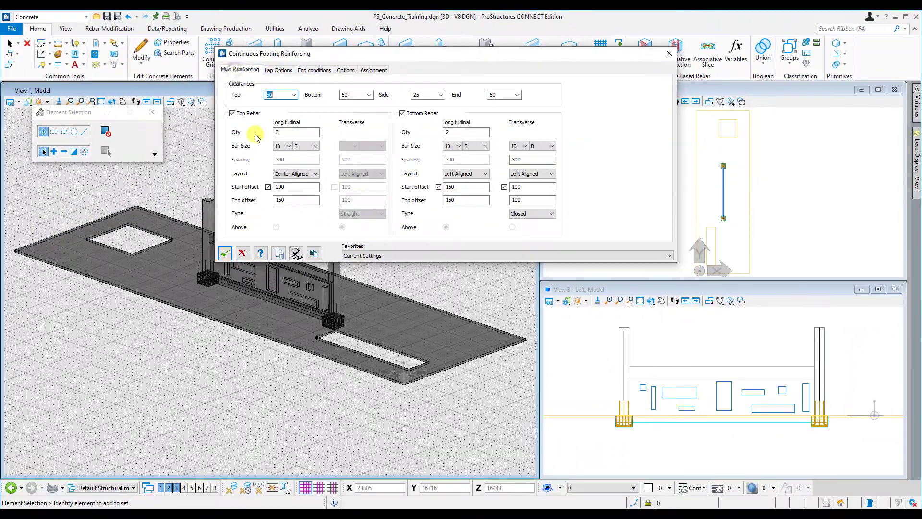
{"action": "left_click", "coordinate": [296, 253]}
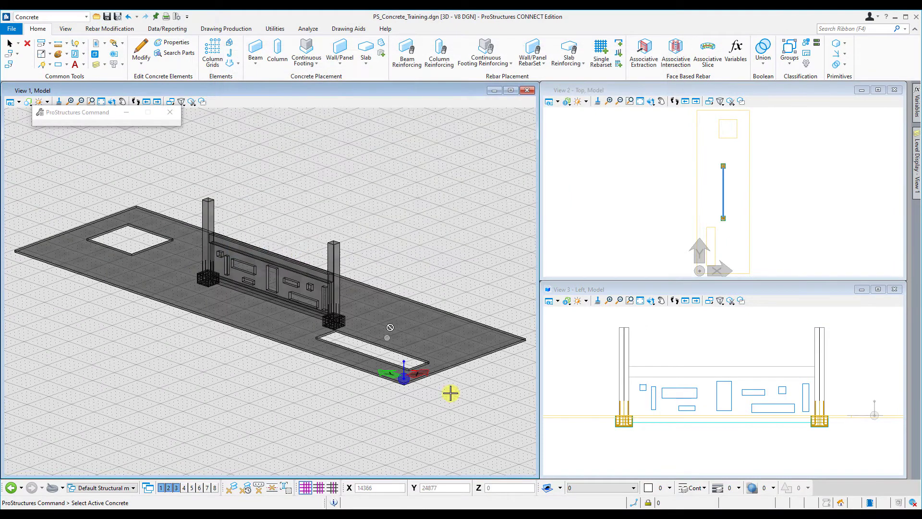
{"action": "left_click", "coordinate": [667, 422]}
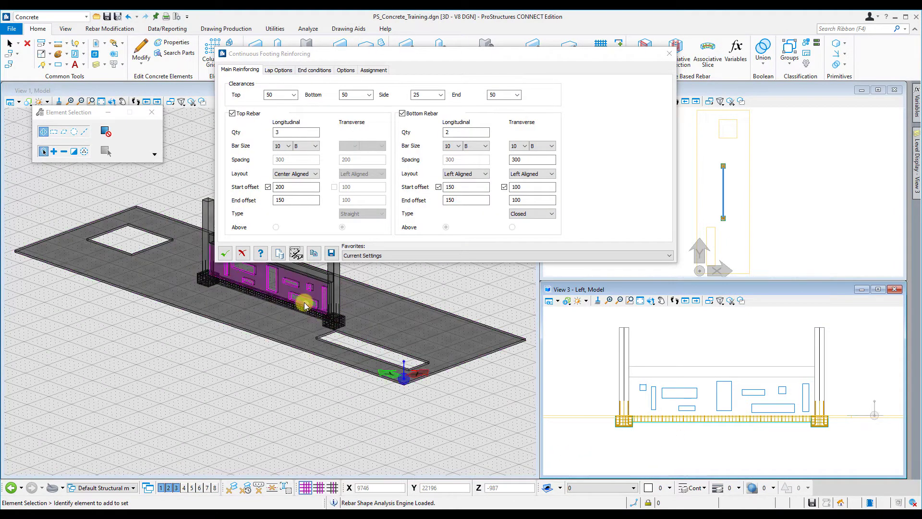
{"action": "scroll", "coordinate": [302, 303], "scroll_direction": "up", "scroll_amount": 5}
{"action": "scroll", "coordinate": [288, 307], "scroll_direction": "up", "scroll_amount": 3}
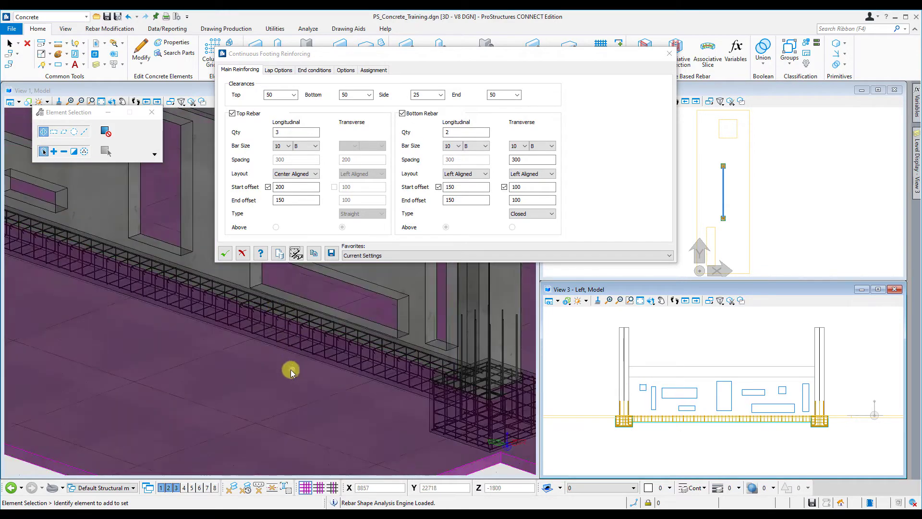
{"action": "scroll", "coordinate": [268, 329], "scroll_direction": "down", "scroll_amount": 3}
{"action": "middle_click_drag", "start_coordinate": [177, 214], "coordinate": [226, 317]}
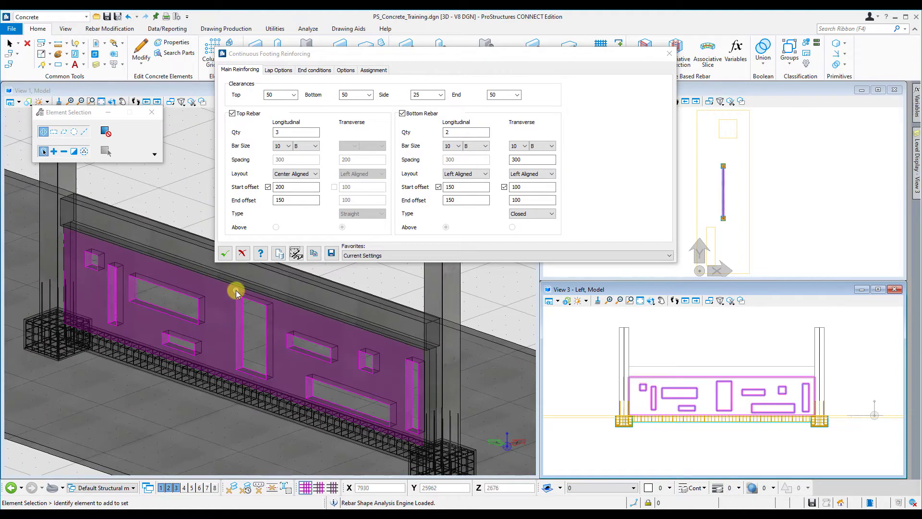
{"action": "left_click", "coordinate": [224, 254]}
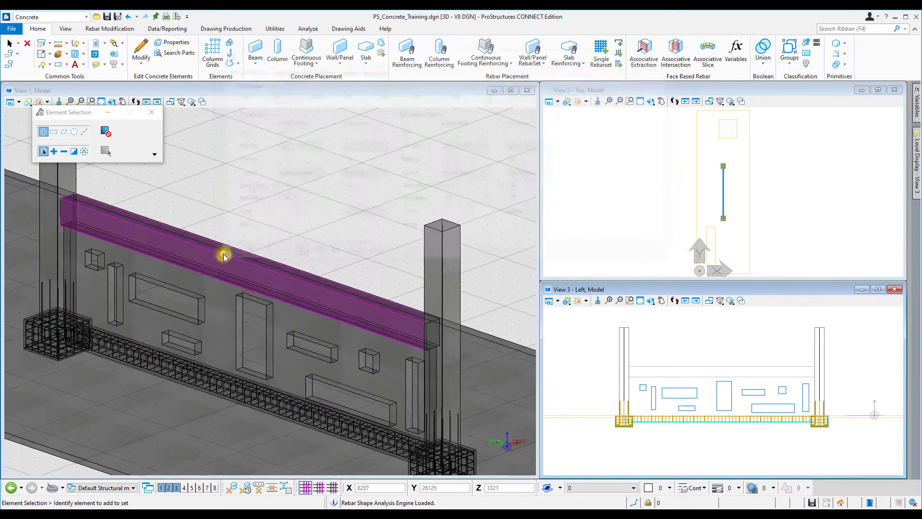
{"action": "left_click", "coordinate": [438, 52]}
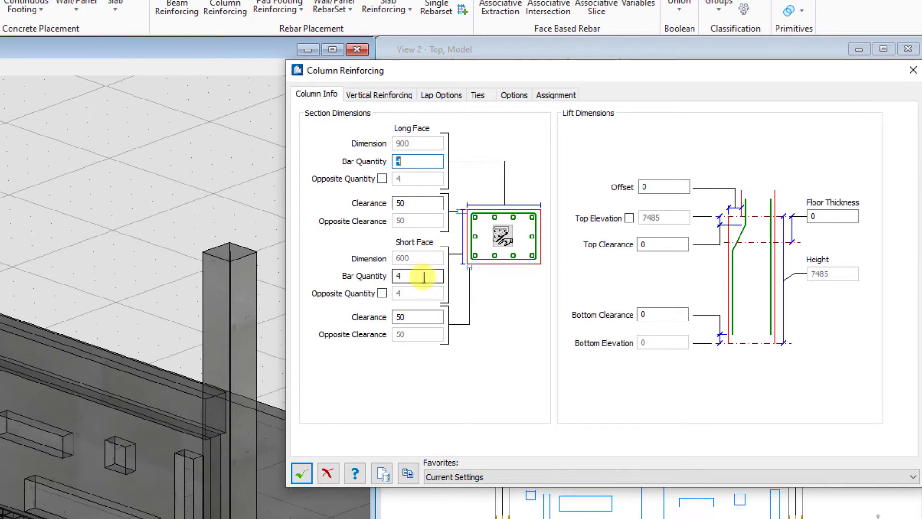
Step: Pick the column in the model to generate its default rebar cage
{"action": "left_click", "coordinate": [501, 236]}
{"action": "left_click", "coordinate": [257, 251]}
{"action": "left_click", "coordinate": [345, 234]}
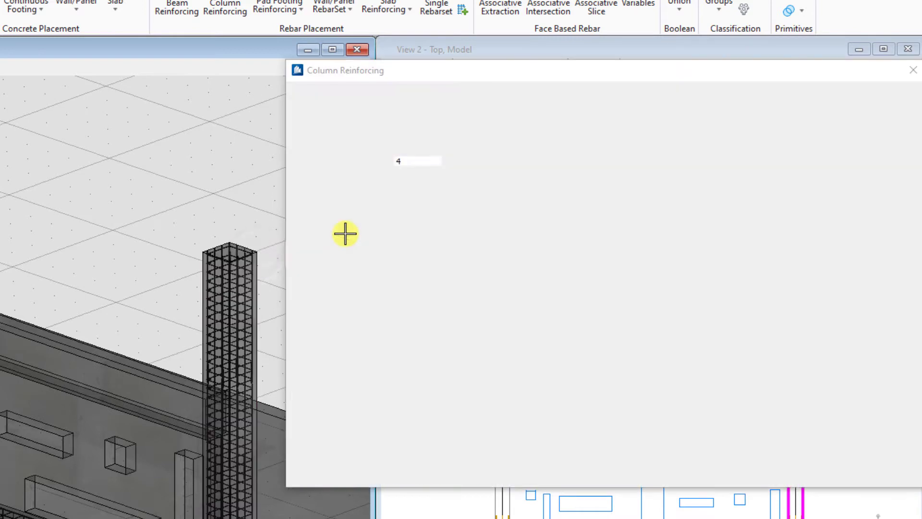
Step: Delete the default V1 vertical bars and the Z1 and T1 ties
{"action": "left_click", "coordinate": [365, 93]}
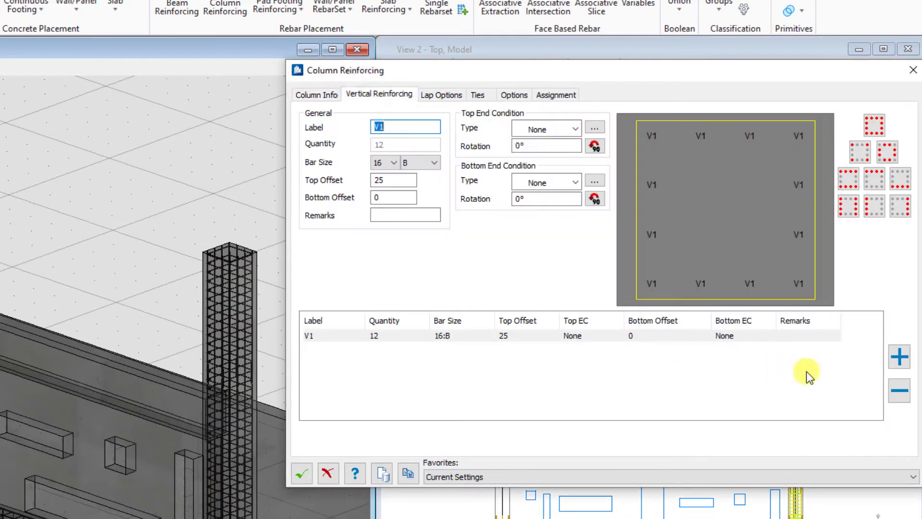
{"action": "left_click", "coordinate": [899, 390]}
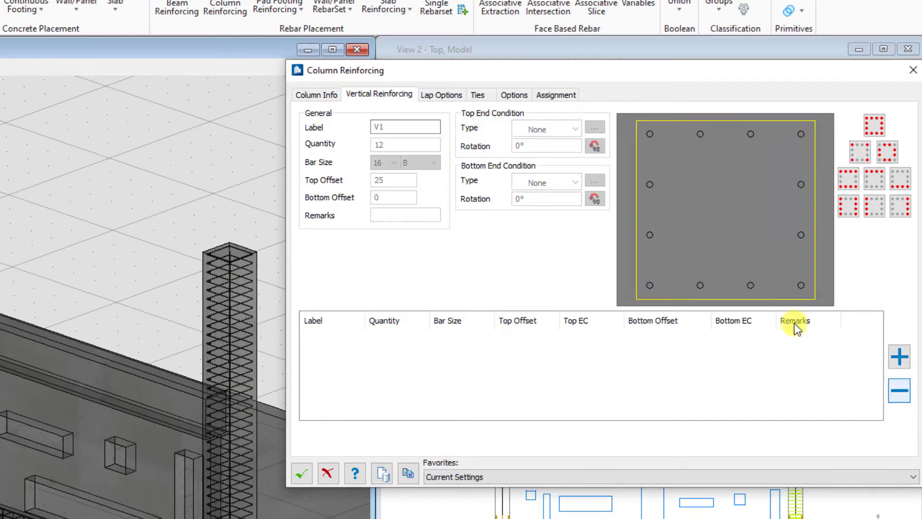
{"action": "left_click", "coordinate": [478, 94]}
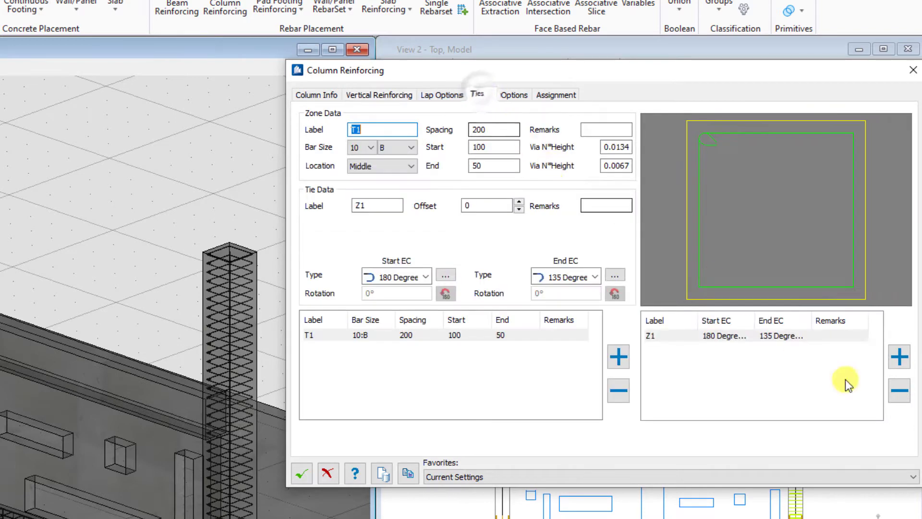
{"action": "left_click", "coordinate": [899, 390]}
{"action": "left_click", "coordinate": [618, 390]}
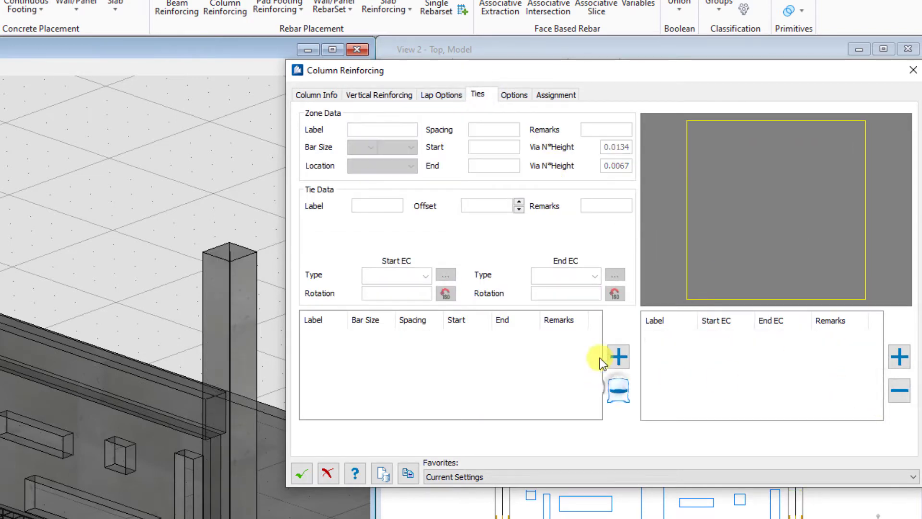
{"action": "left_click", "coordinate": [374, 92]}
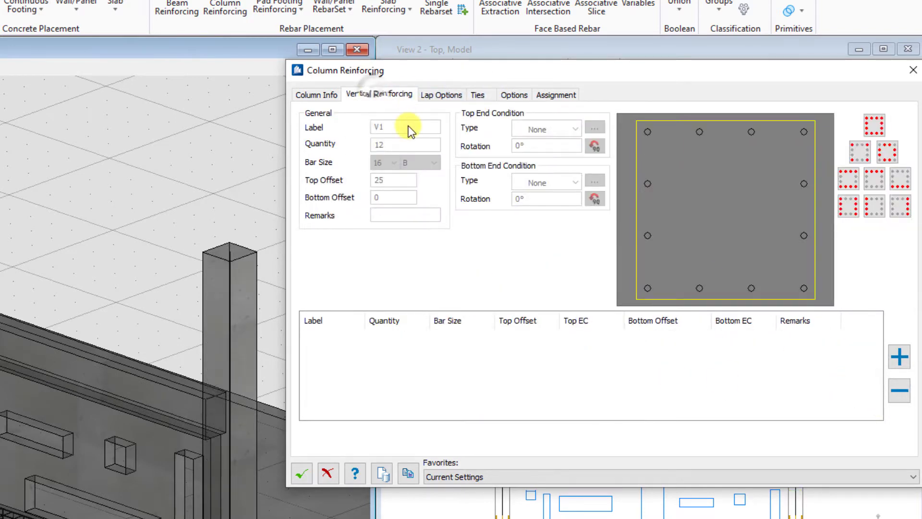
Step: Add vertical bar set V1 with size 25 bars, 12-bar perimeter pattern and -30 top offset
{"action": "left_click", "coordinate": [899, 356]}
{"action": "type", "text": "V"}
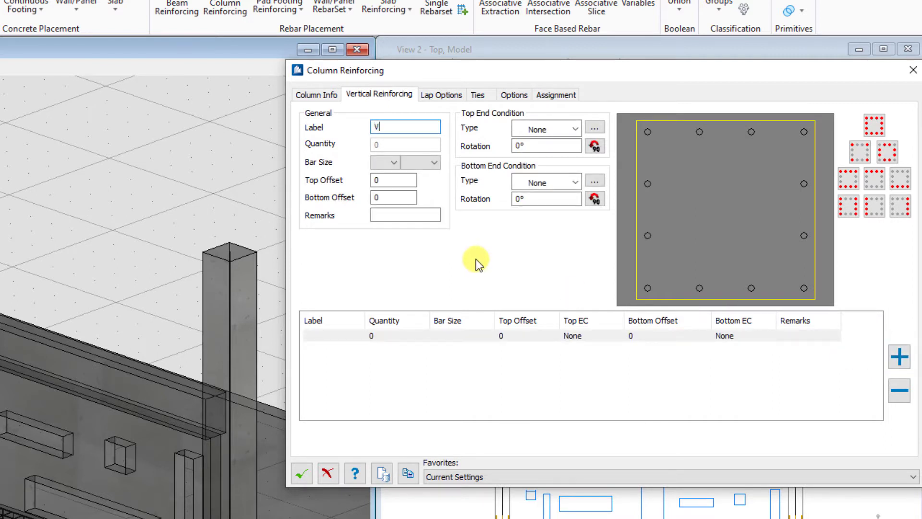
{"action": "type", "text": "1"}
{"action": "left_click", "coordinate": [391, 161]}
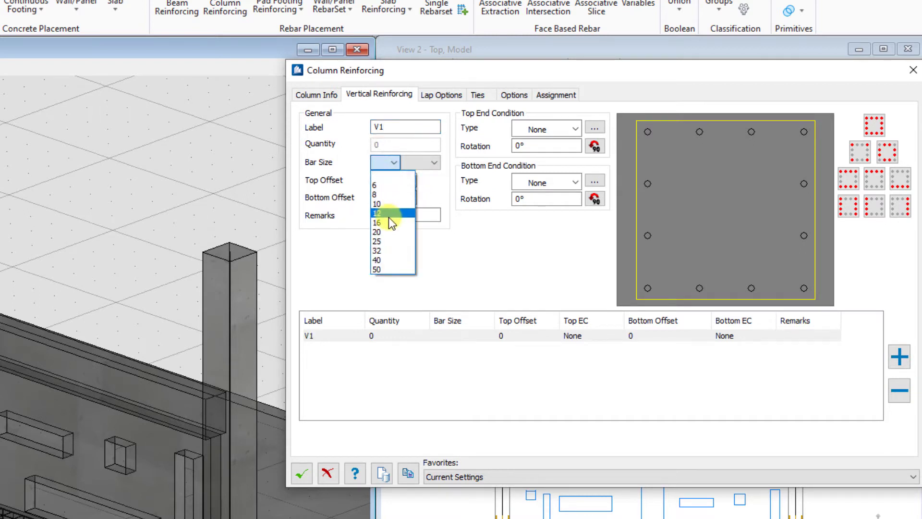
{"action": "left_click", "coordinate": [388, 241]}
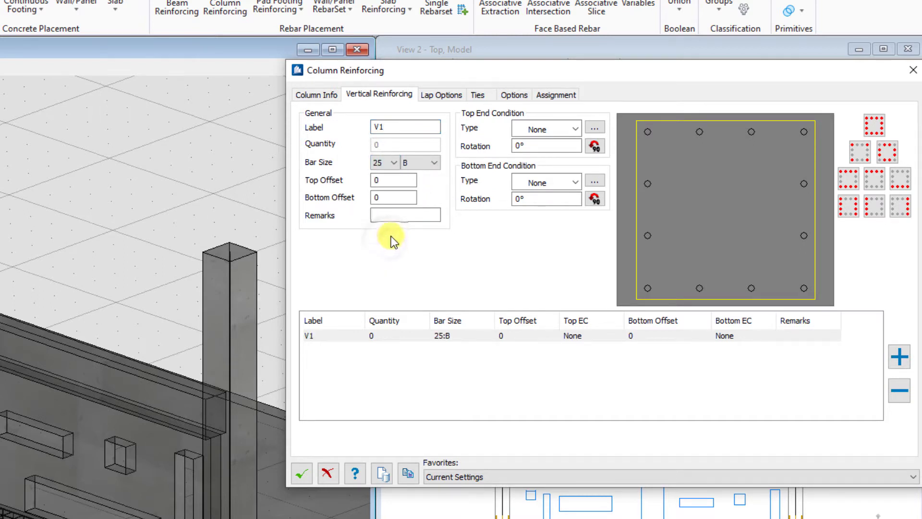
{"action": "double_click", "coordinate": [387, 180]}
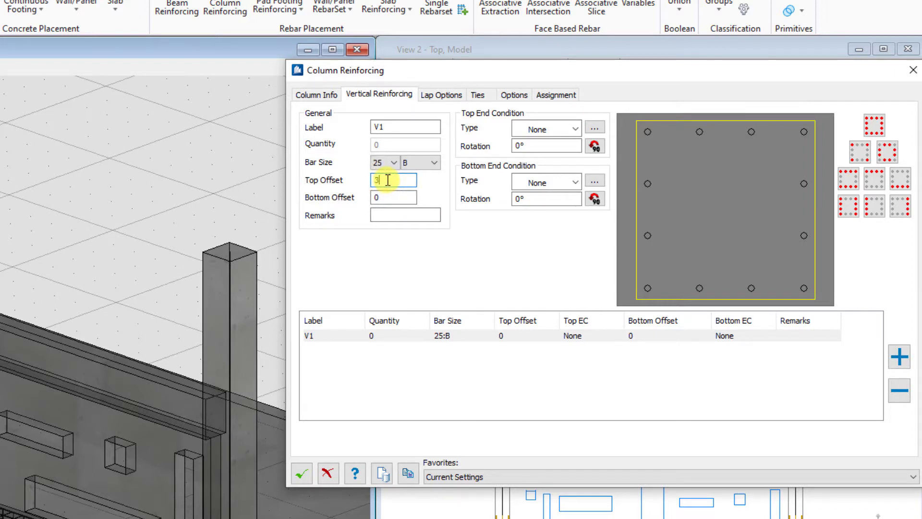
{"action": "left_click", "coordinate": [385, 196]}
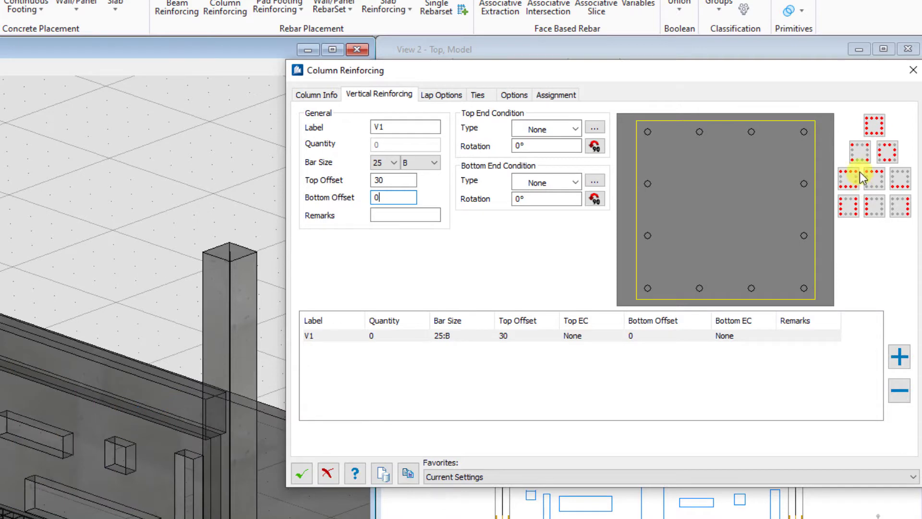
{"action": "left_click", "coordinate": [875, 129]}
{"action": "scroll", "coordinate": [179, 267], "scroll_direction": "up", "scroll_amount": 4}
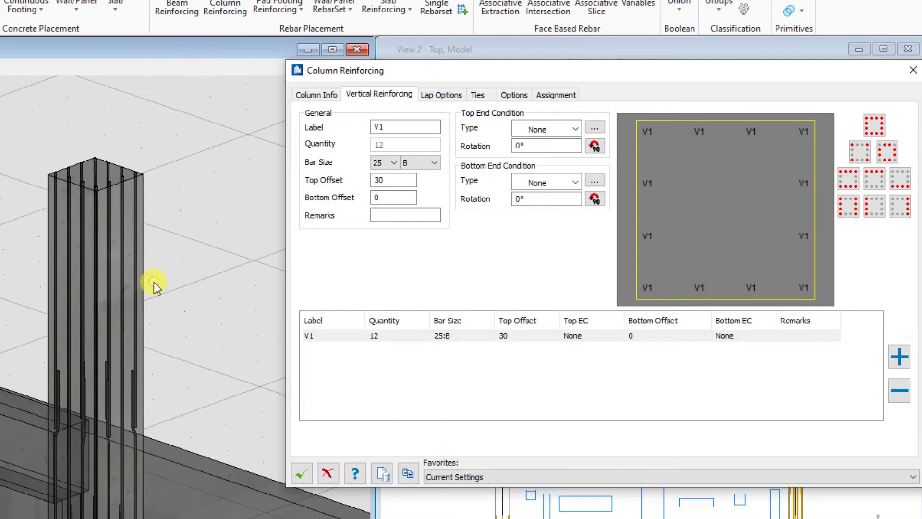
{"action": "scroll", "coordinate": [96, 184], "scroll_direction": "up", "scroll_amount": 5}
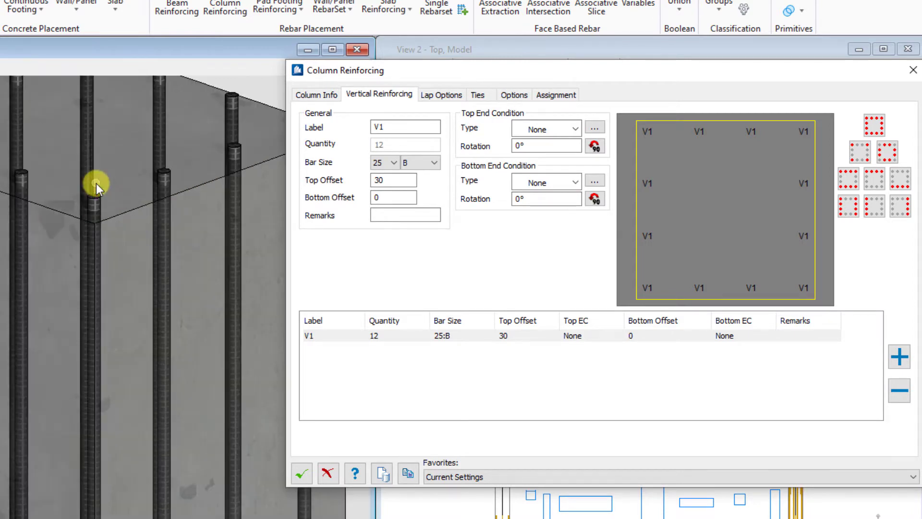
{"action": "left_click", "coordinate": [382, 182]}
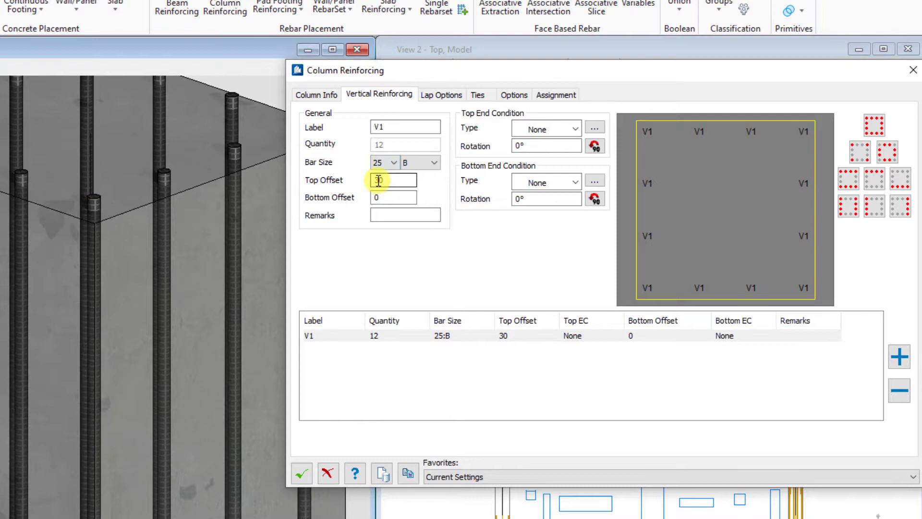
{"action": "left_click", "coordinate": [398, 197]}
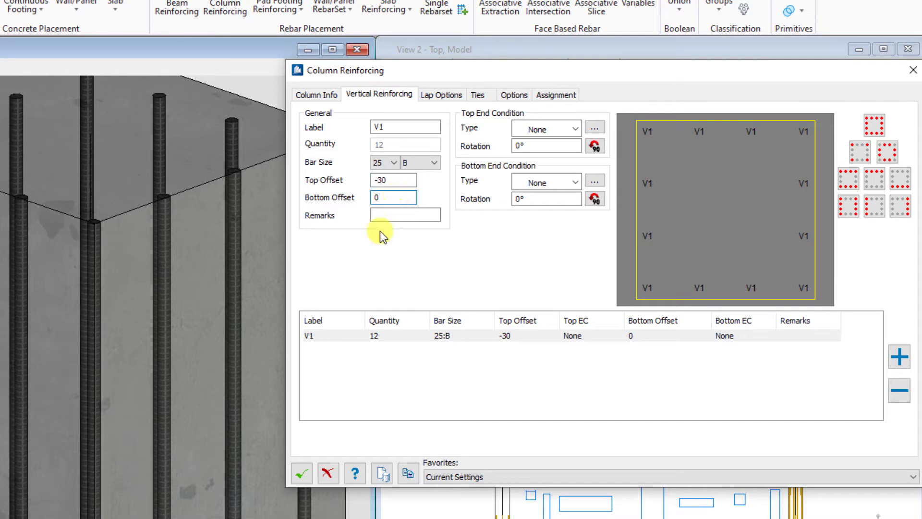
Step: Add a size-10 tie zone, entering 100 for its spacing and end distance
{"action": "left_click", "coordinate": [445, 99]}
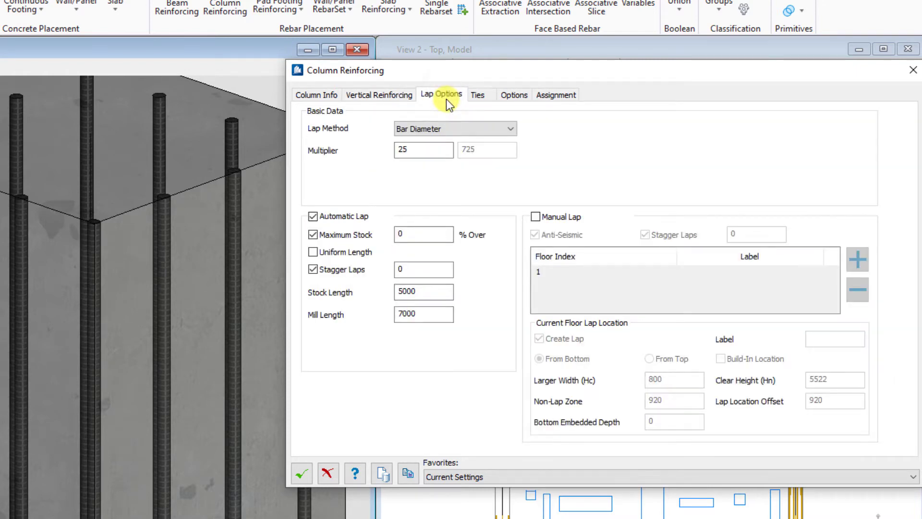
{"action": "left_click", "coordinate": [477, 98]}
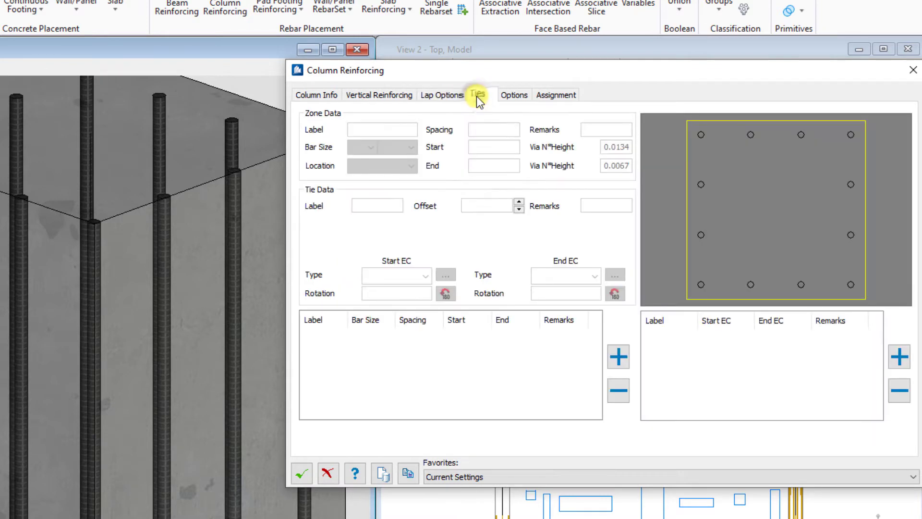
{"action": "left_click", "coordinate": [615, 360]}
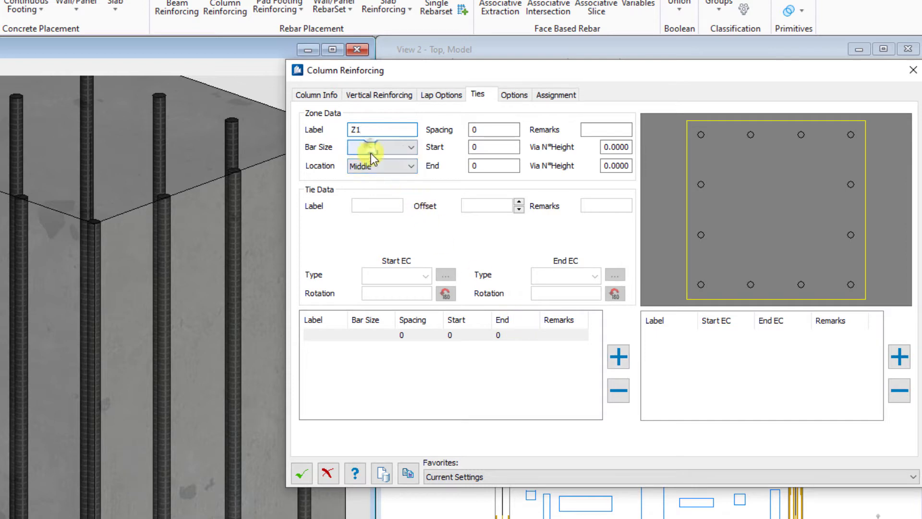
{"action": "left_click", "coordinate": [371, 152]}
{"action": "left_click", "coordinate": [364, 189]}
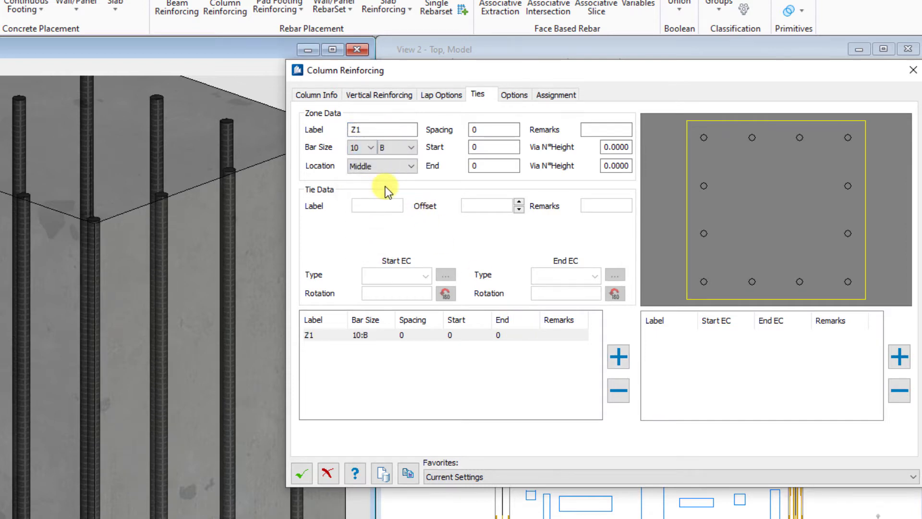
{"action": "double_click", "coordinate": [494, 129]}
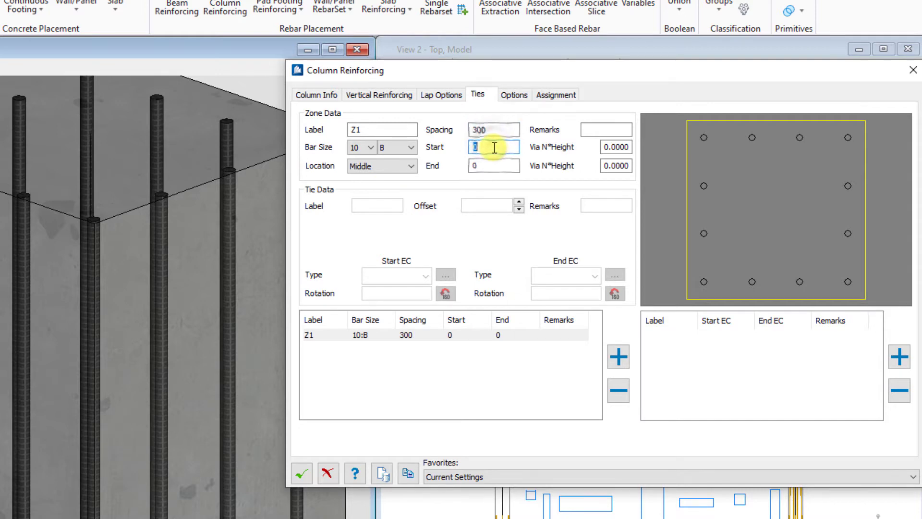
{"action": "type", "text": "100"}
{"action": "double_click", "coordinate": [481, 166]}
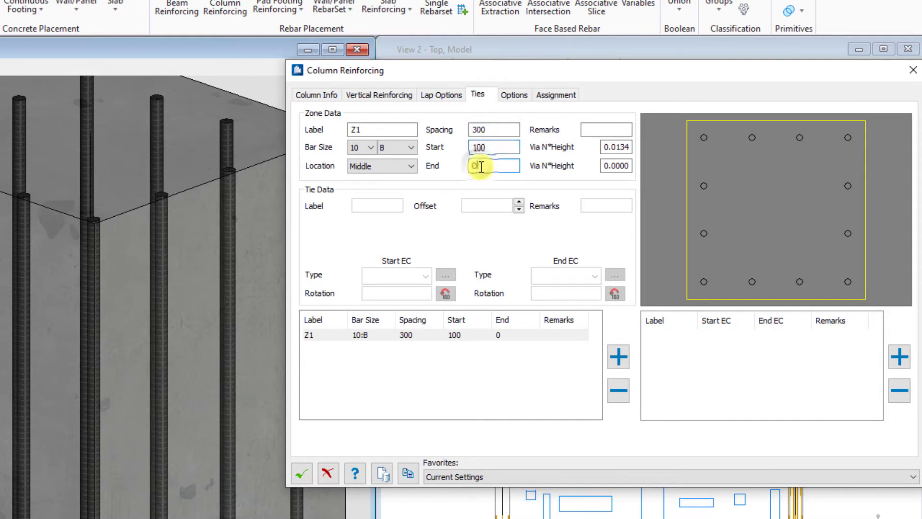
{"action": "left_click", "coordinate": [489, 166]}
{"action": "type", "text": "100"}
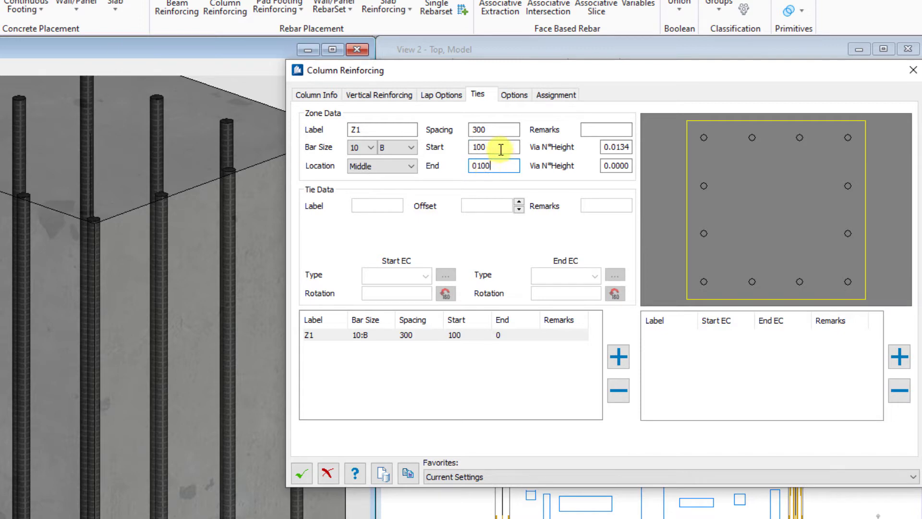
{"action": "left_click", "coordinate": [501, 150]}
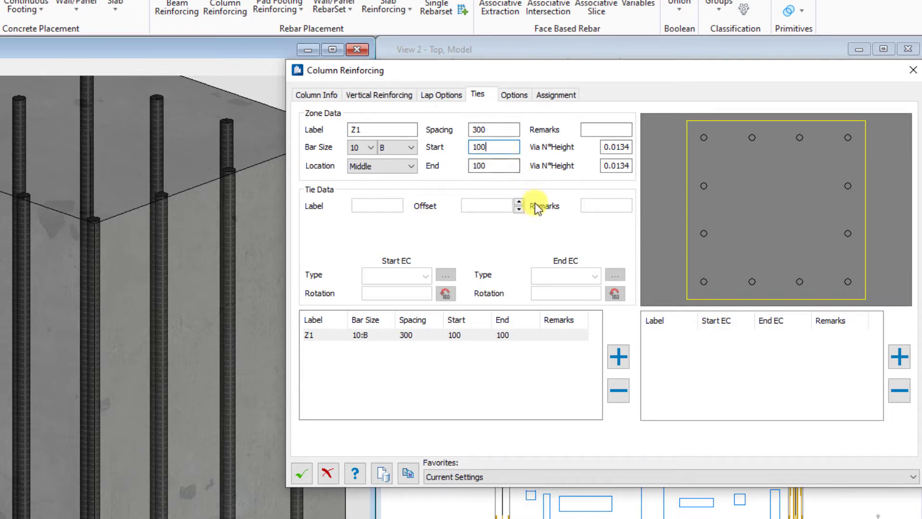
Step: Create tie shape T1 with a Hook start and a 135 Degree Hook end
{"action": "left_click", "coordinate": [906, 356]}
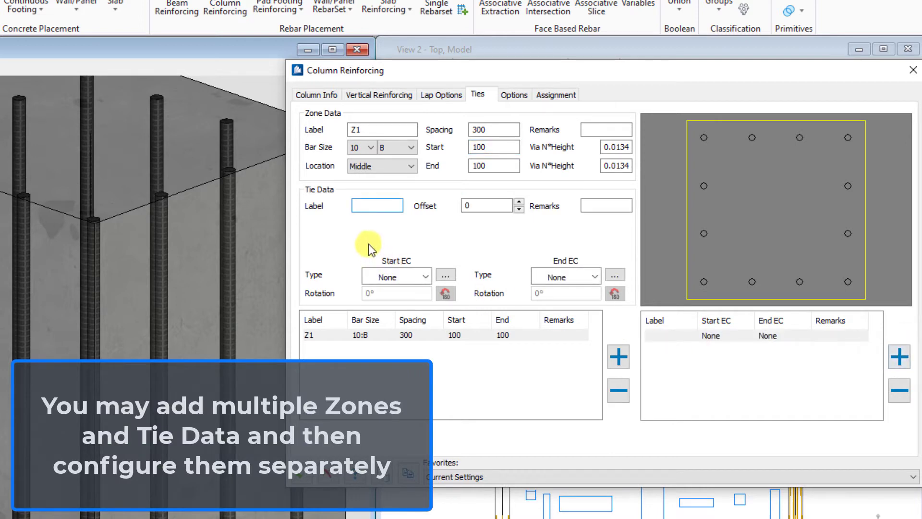
{"action": "type", "text": "T1"}
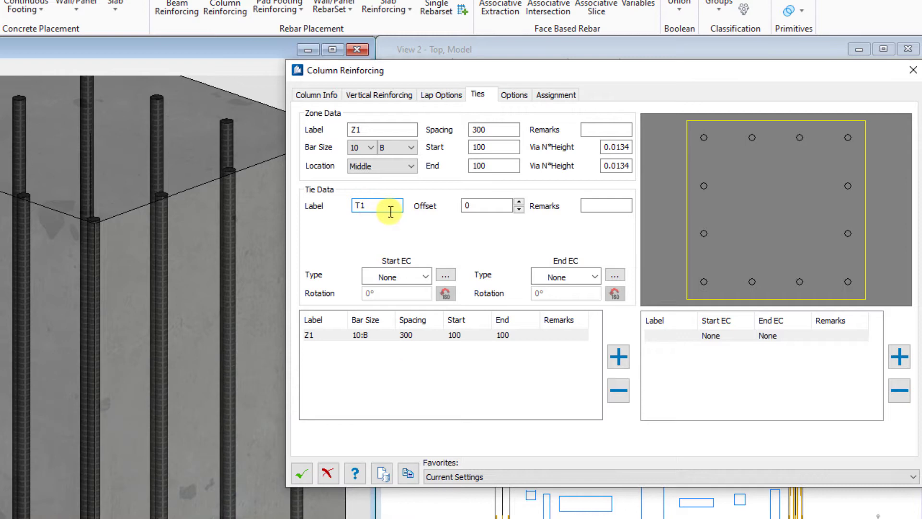
{"action": "left_click", "coordinate": [426, 276]}
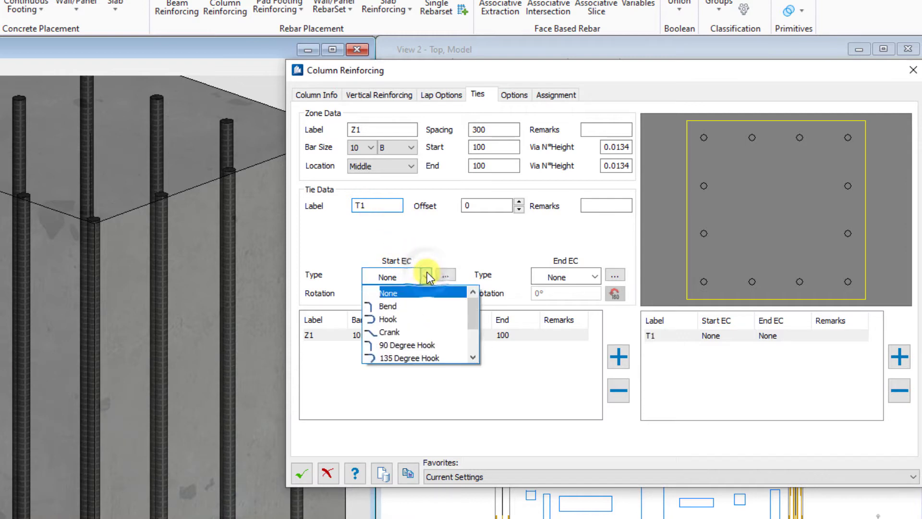
{"action": "left_click", "coordinate": [413, 319]}
{"action": "left_click", "coordinate": [593, 277]}
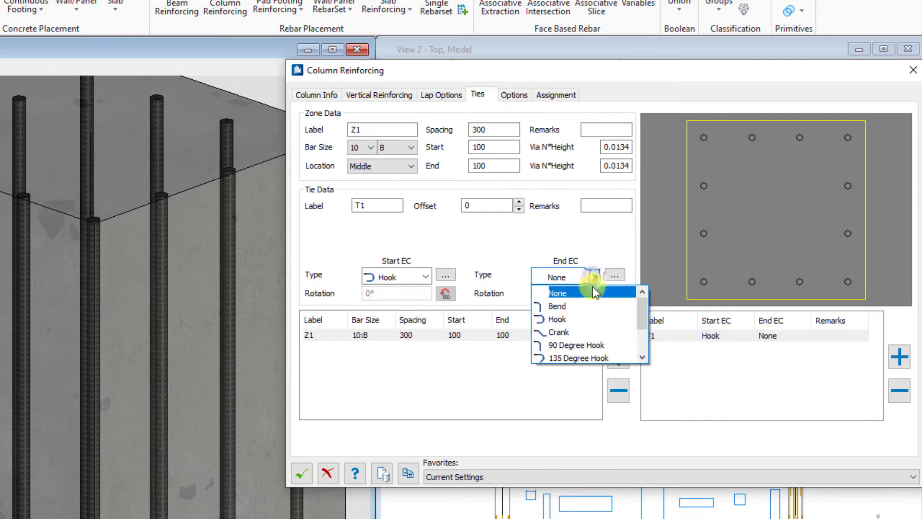
{"action": "left_click", "coordinate": [592, 357]}
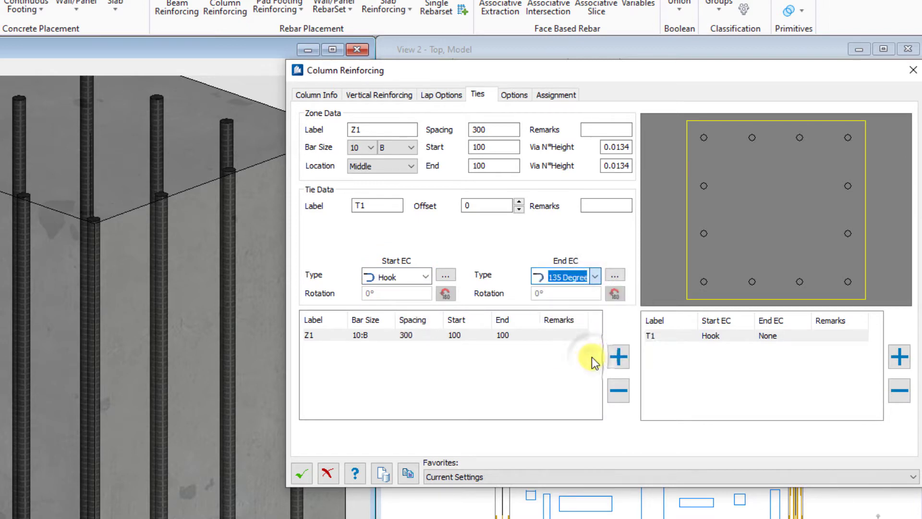
Step: Draw T1 around the column's outer bars via the left, bottom, right and top corners
{"action": "left_click", "coordinate": [702, 283]}
{"action": "left_click", "coordinate": [845, 281]}
{"action": "left_click", "coordinate": [848, 139]}
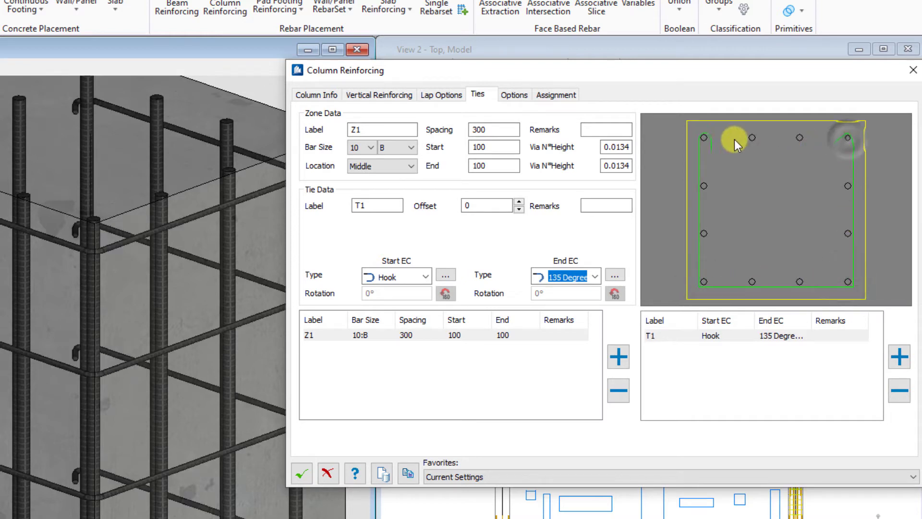
{"action": "left_click", "coordinate": [704, 137]}
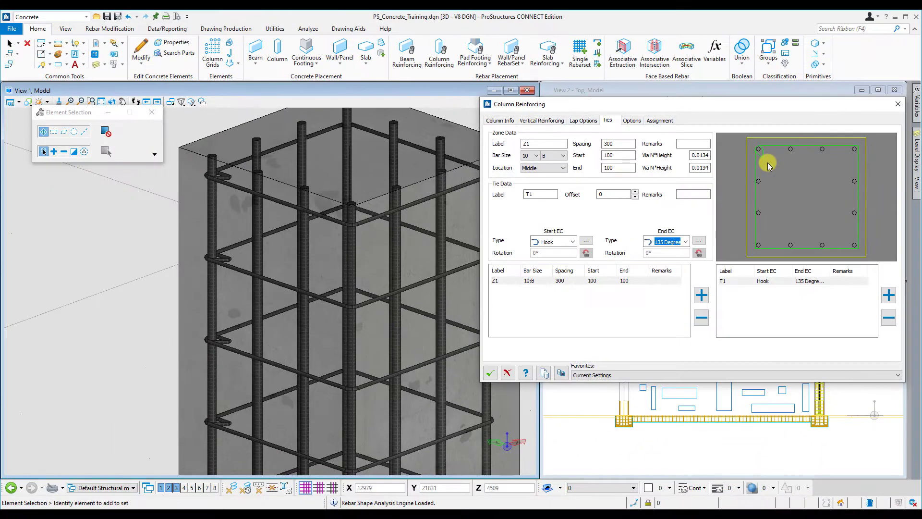
Step: Apply the bar and tie cage to the right column
{"action": "scroll", "coordinate": [92, 267], "scroll_direction": "down", "scroll_amount": 5}
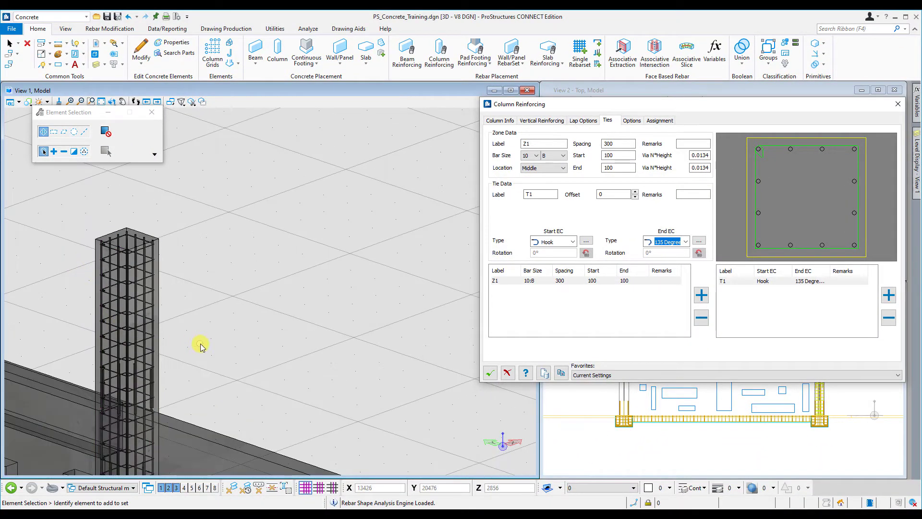
{"action": "middle_click_drag", "start_coordinate": [200, 346], "coordinate": [303, 223]}
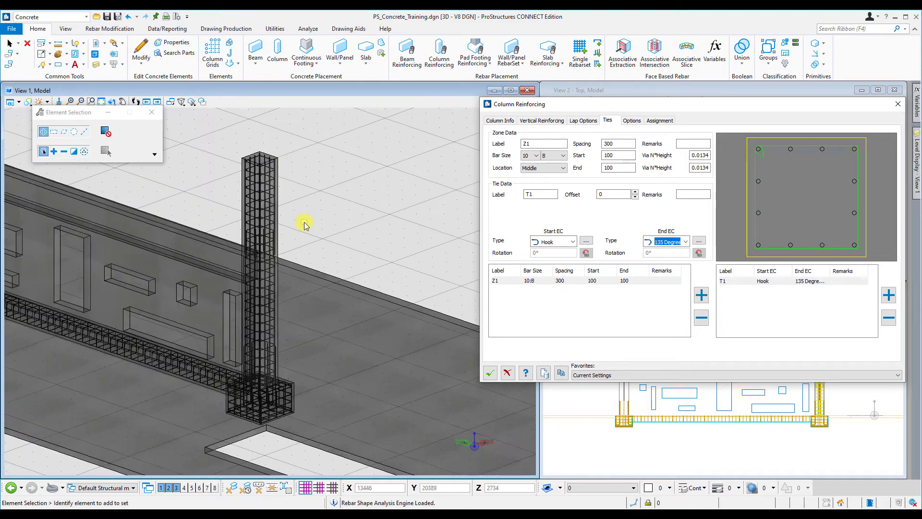
{"action": "left_click", "coordinate": [489, 373]}
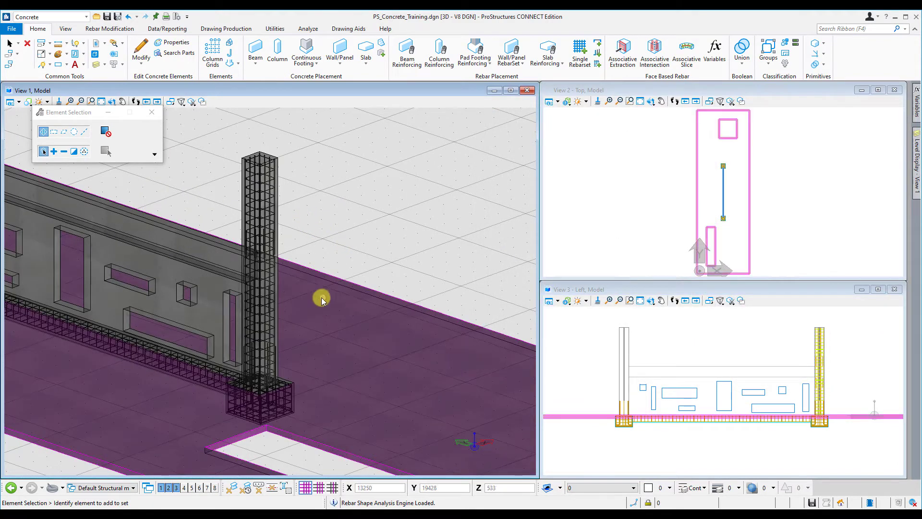
Step: Give the left column the same column reinforcement
{"action": "scroll", "coordinate": [181, 294], "scroll_direction": "down", "scroll_amount": 4}
{"action": "middle_click_drag", "start_coordinate": [173, 295], "coordinate": [339, 323]}
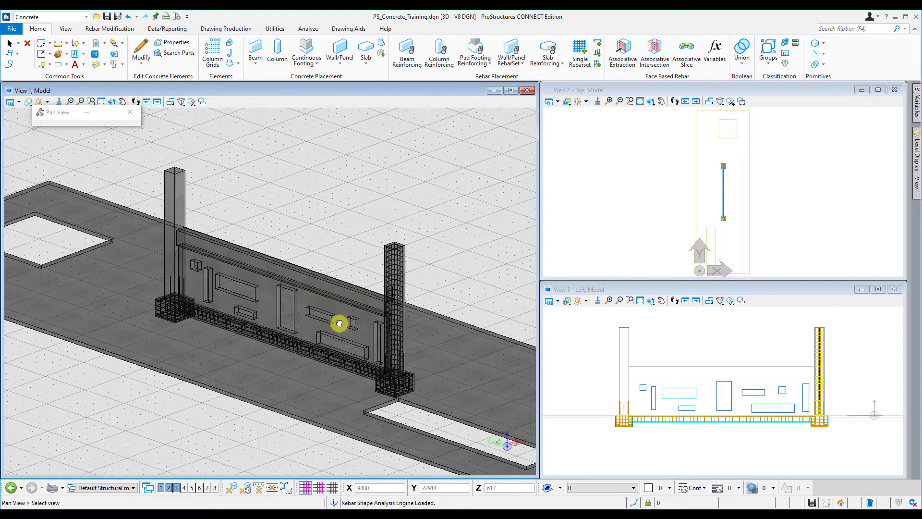
{"action": "left_click", "coordinate": [439, 49]}
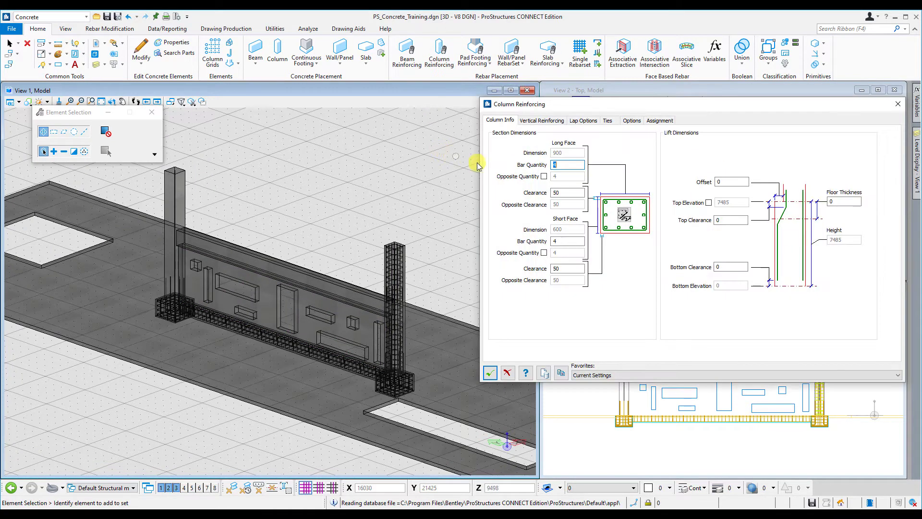
{"action": "left_click", "coordinate": [623, 215]}
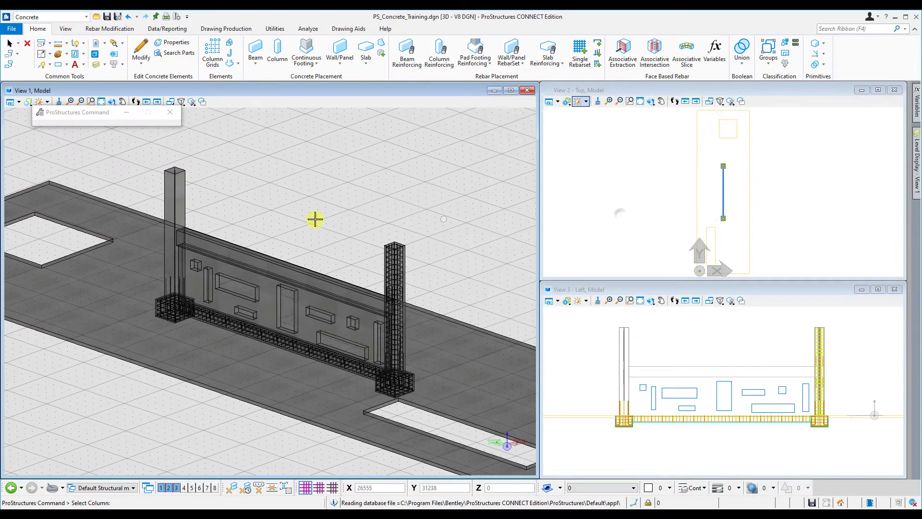
{"action": "left_click", "coordinate": [175, 206]}
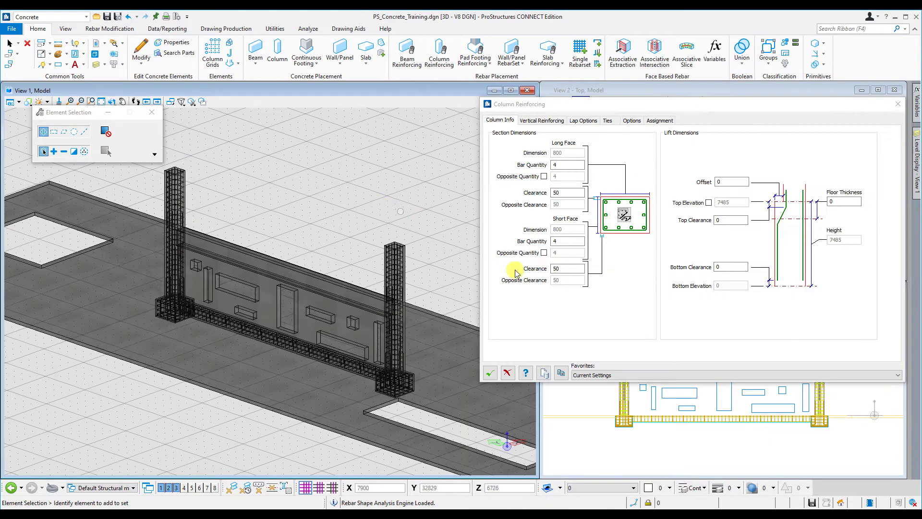
{"action": "left_click", "coordinate": [491, 373]}
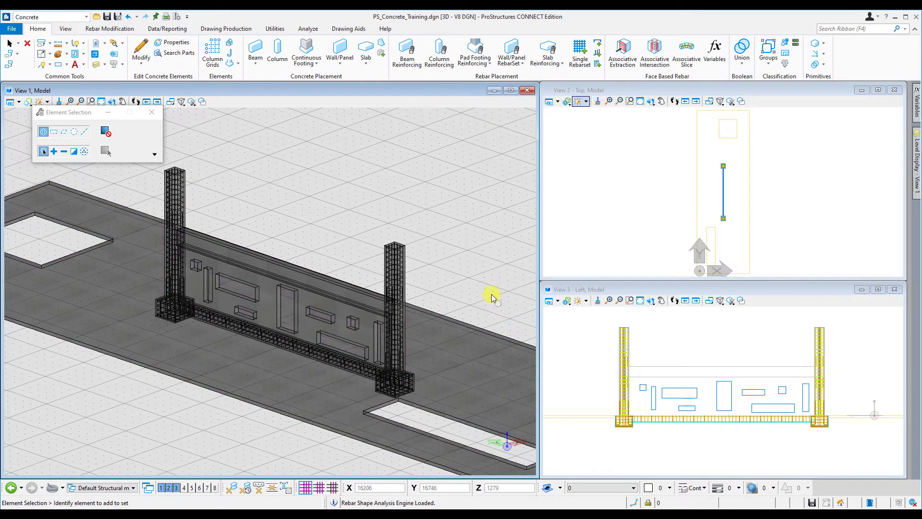
Step: Reinforce the 900x600 beam along the top of the wall with its default stirrup-and-bar cage
{"action": "scroll", "coordinate": [346, 298], "scroll_direction": "up", "scroll_amount": 5}
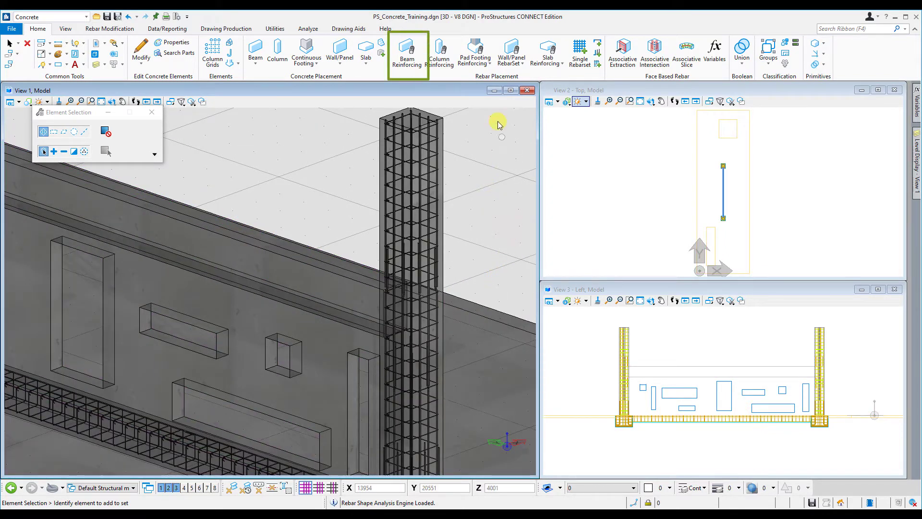
{"action": "left_click", "coordinate": [408, 52]}
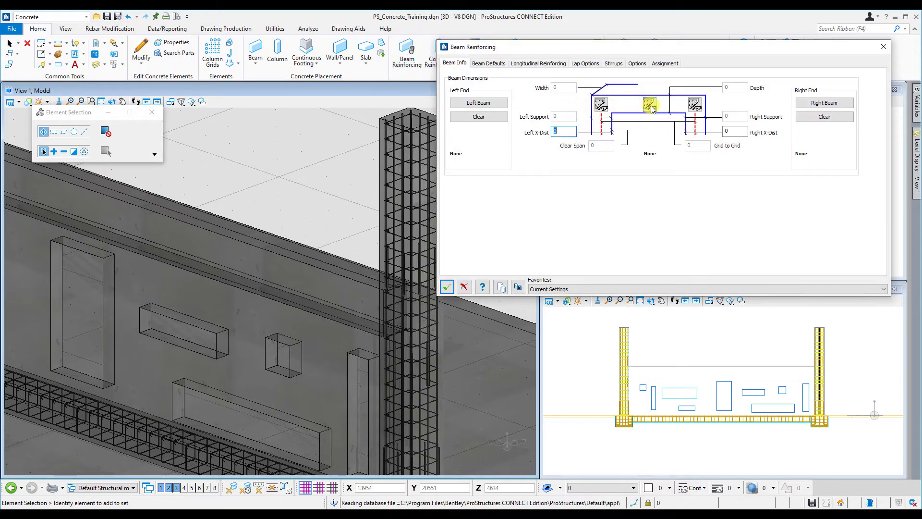
{"action": "left_click", "coordinate": [650, 105]}
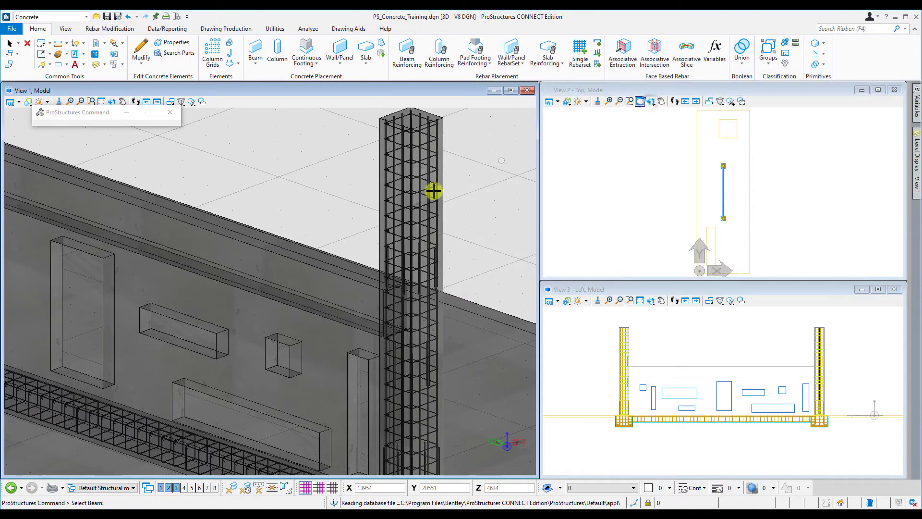
{"action": "left_click", "coordinate": [306, 262]}
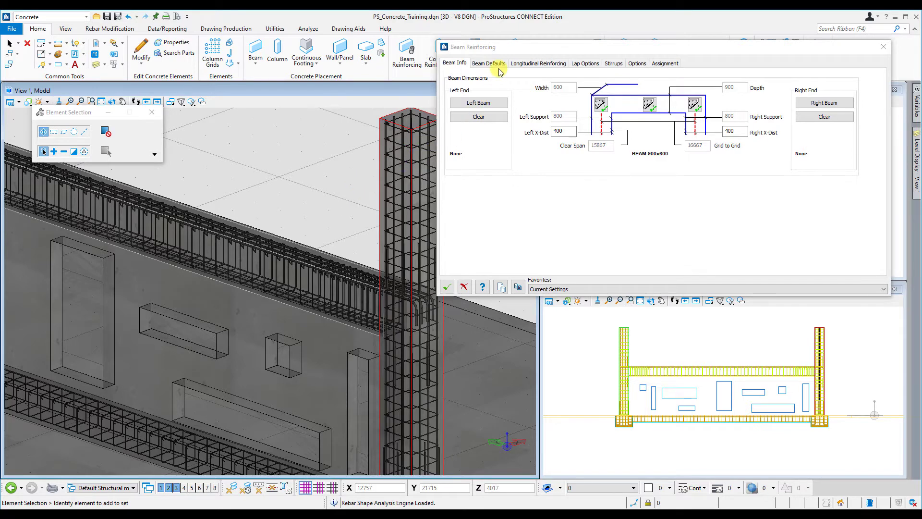
{"action": "scroll", "coordinate": [242, 214], "scroll_direction": "down", "scroll_amount": 6}
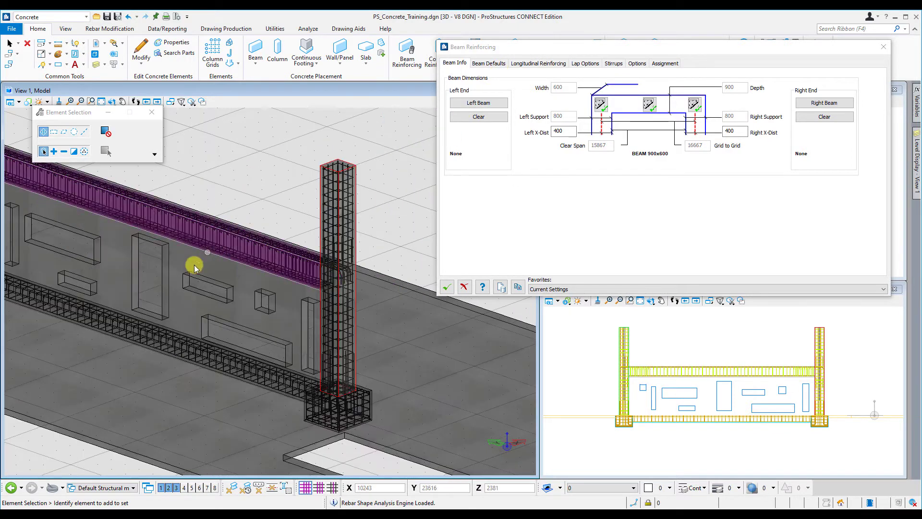
{"action": "middle_click_drag", "start_coordinate": [175, 287], "coordinate": [217, 319]}
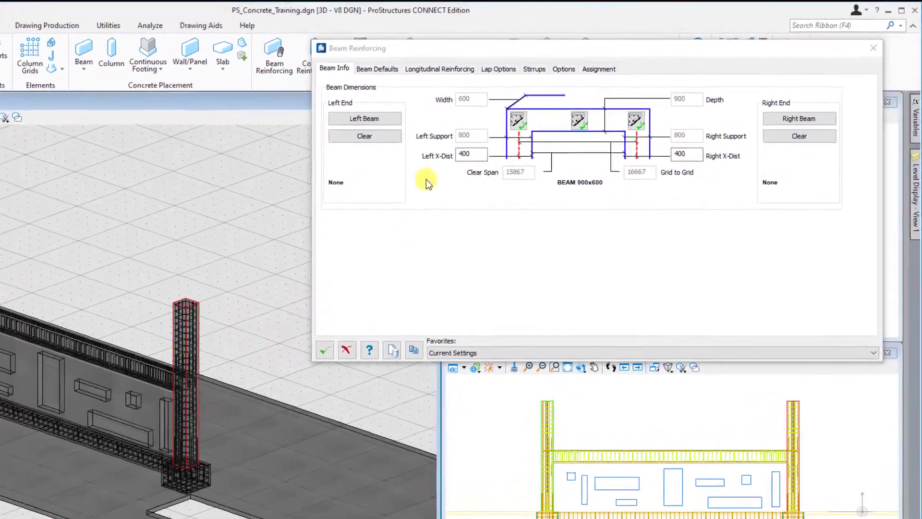
Step: Review the beam clearances and longitudinal layout, then delete the default B1 bar entry
{"action": "left_click", "coordinate": [377, 69]}
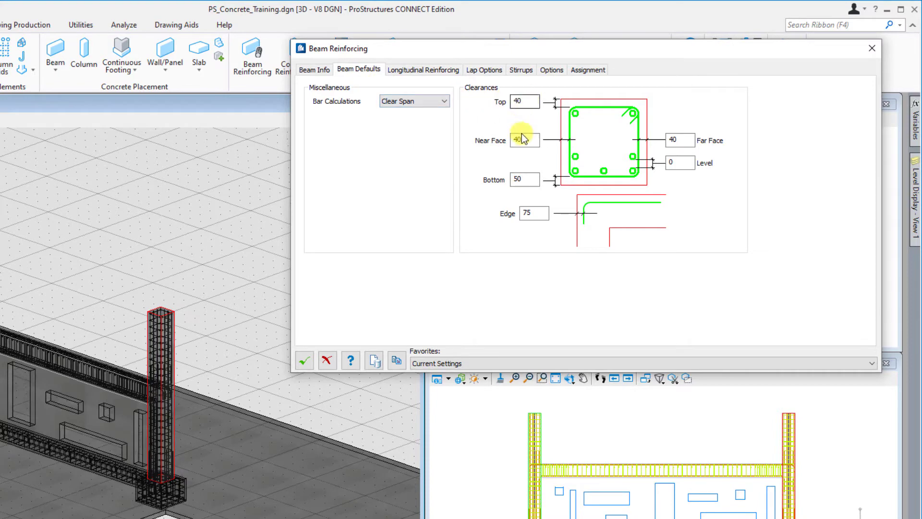
{"action": "left_click", "coordinate": [404, 68]}
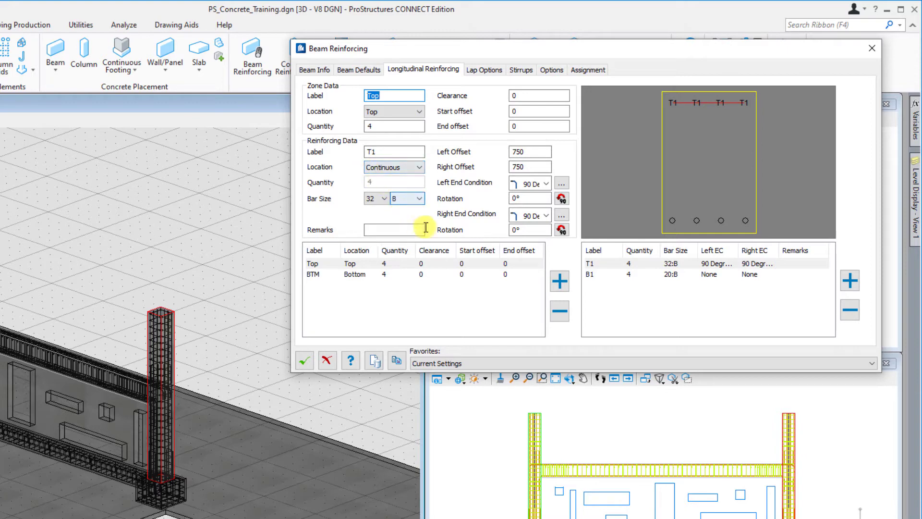
{"action": "left_click", "coordinate": [486, 274]}
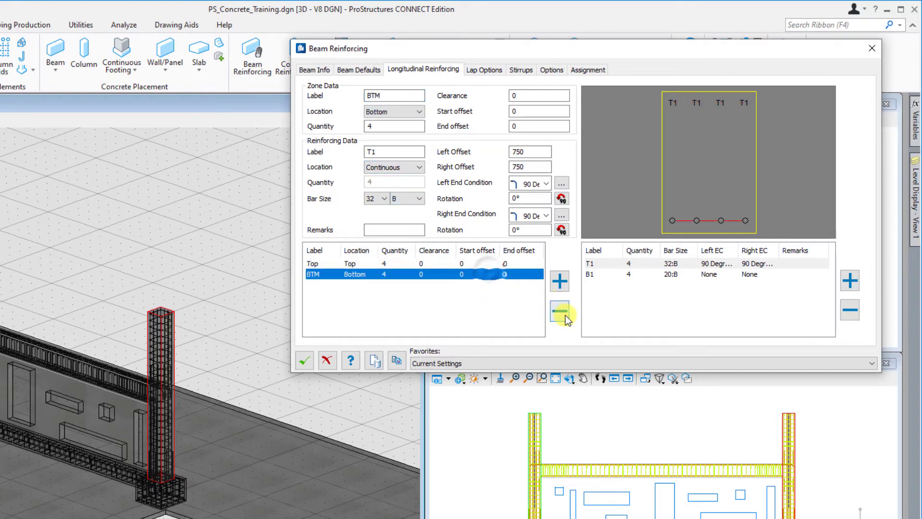
{"action": "left_click", "coordinate": [792, 274]}
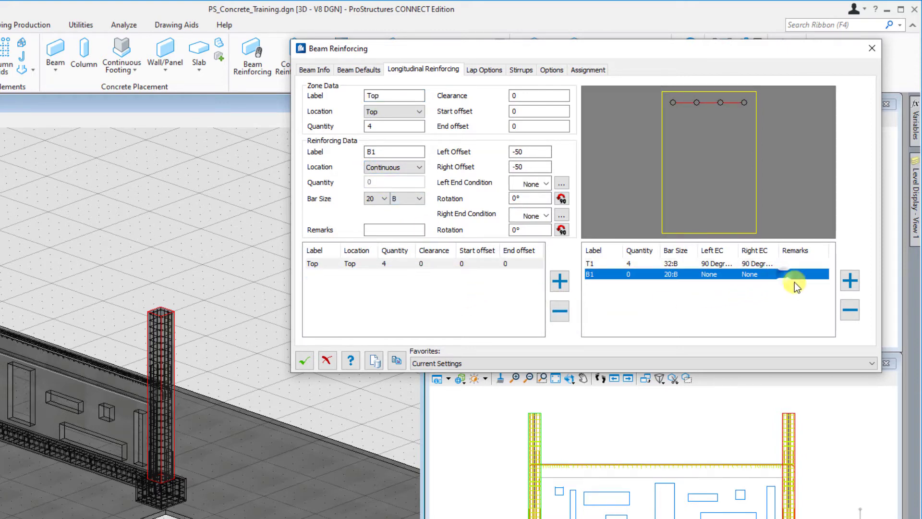
{"action": "left_click", "coordinate": [849, 310]}
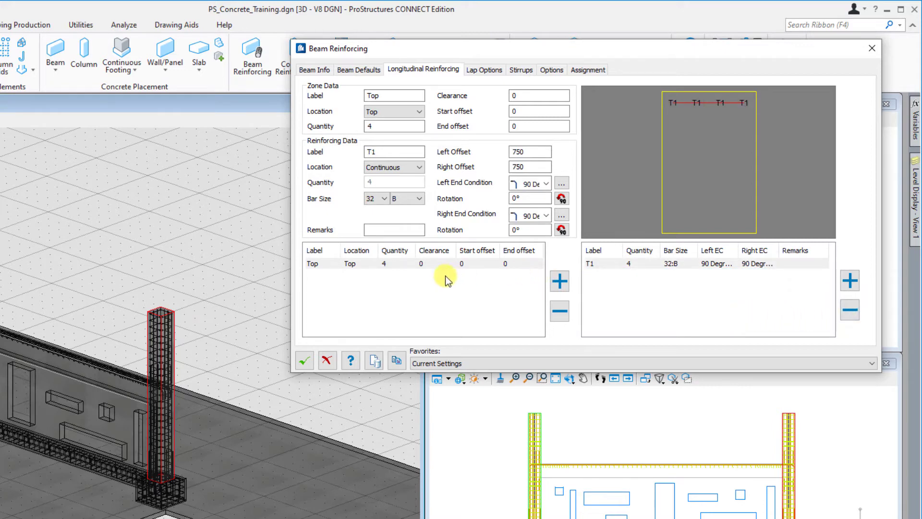
Step: Add a longitudinal zone named BTM with a bar quantity of 4
{"action": "left_click", "coordinate": [560, 281]}
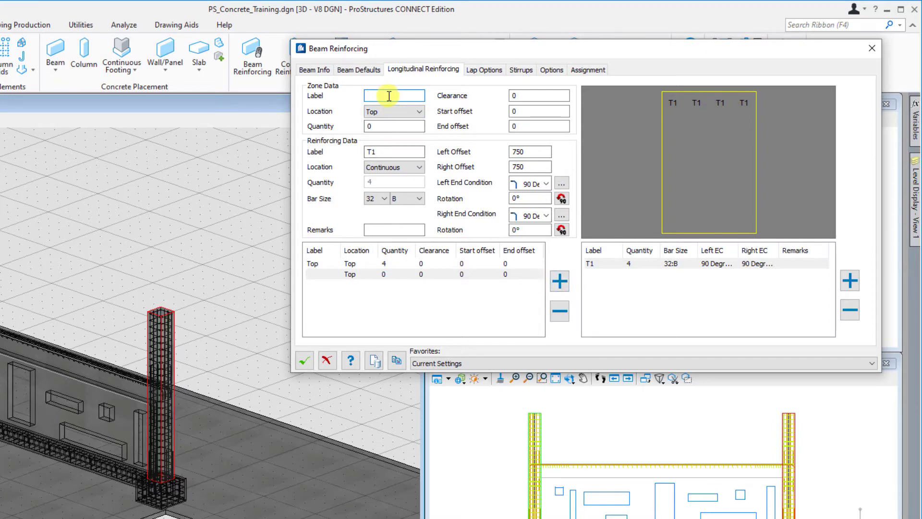
{"action": "type", "text": "BTM"}
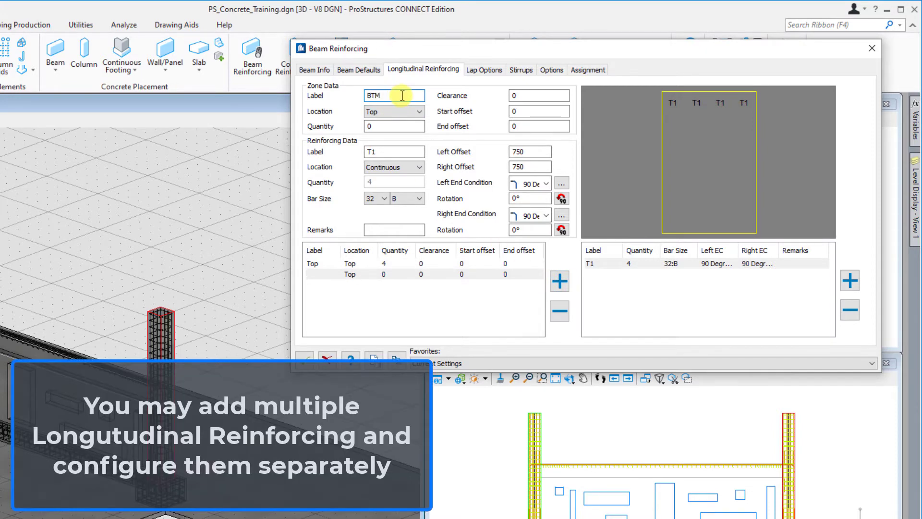
{"action": "left_click", "coordinate": [413, 112]}
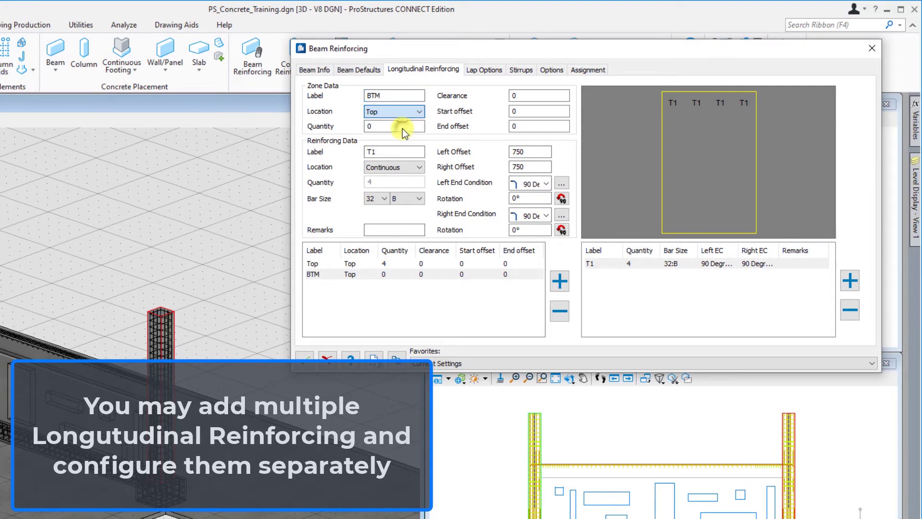
{"action": "double_click", "coordinate": [402, 127]}
{"action": "type", "text": "4"}
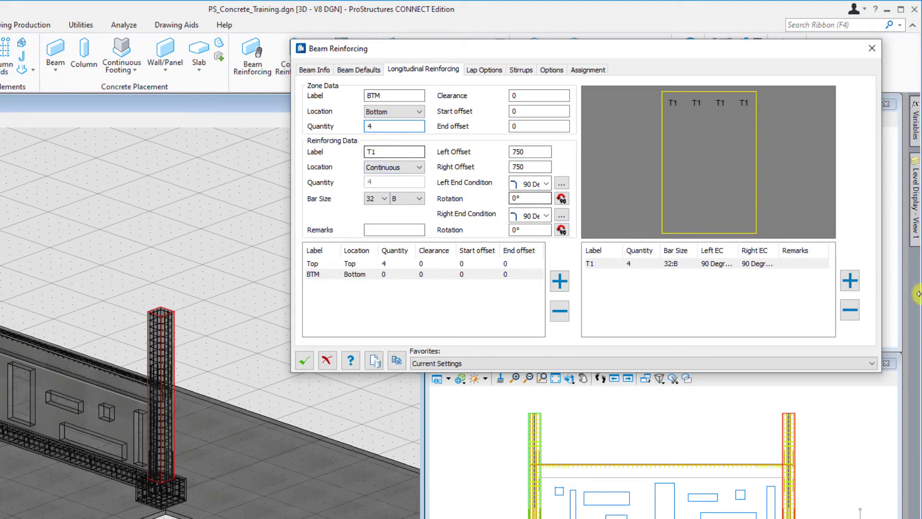
Step: Add bar entry B1 to the bottom zone with bar size 16
{"action": "left_click", "coordinate": [850, 280]}
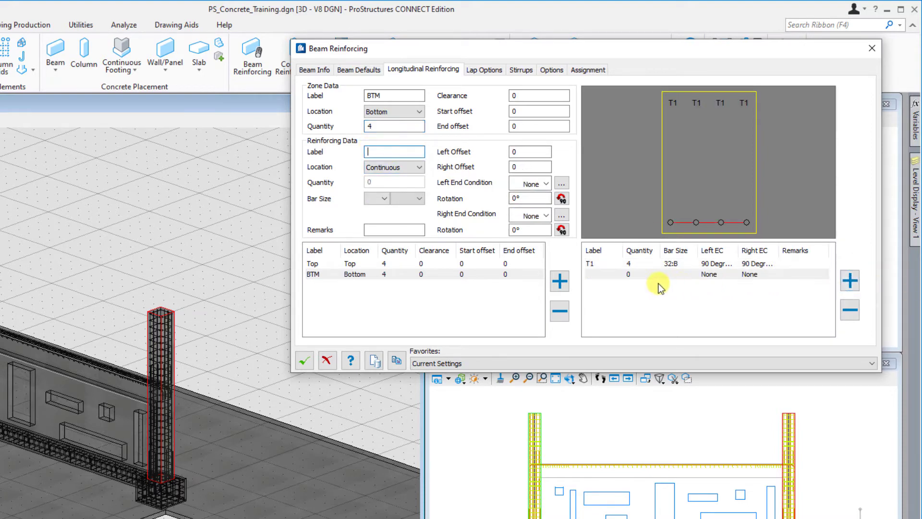
{"action": "left_click", "coordinate": [614, 273]}
{"action": "left_click", "coordinate": [387, 153]}
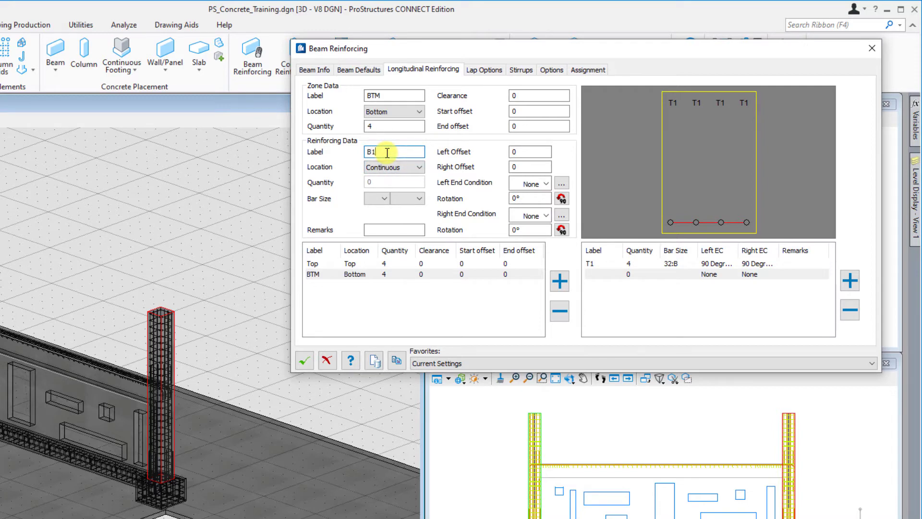
{"action": "left_click", "coordinate": [377, 198]}
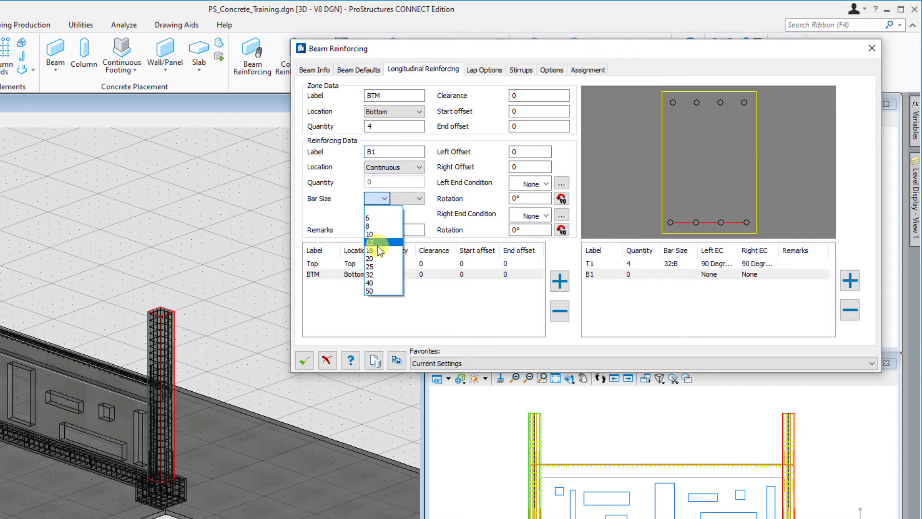
{"action": "left_click", "coordinate": [379, 250]}
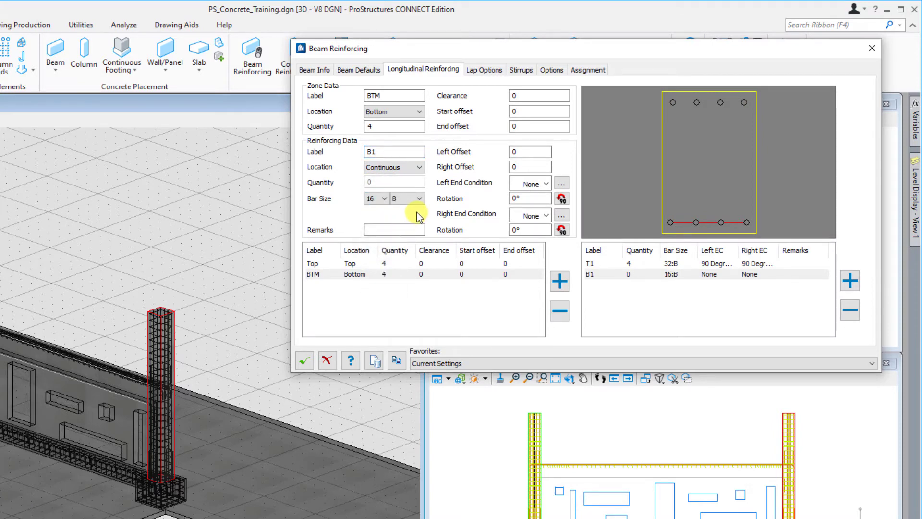
Step: Assign B1 to all four bottom bar positions
{"action": "left_click", "coordinate": [670, 222]}
{"action": "left_click", "coordinate": [696, 223]}
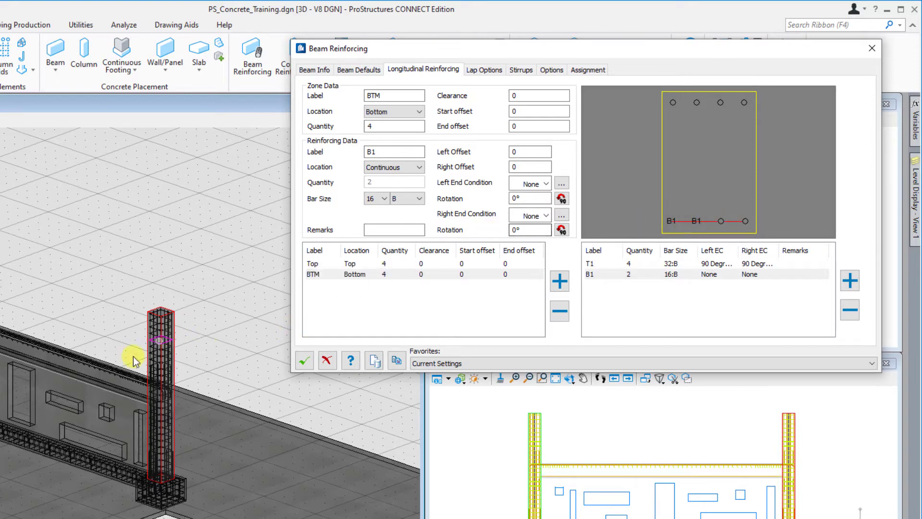
{"action": "scroll", "coordinate": [130, 387], "scroll_direction": "up", "scroll_amount": 5}
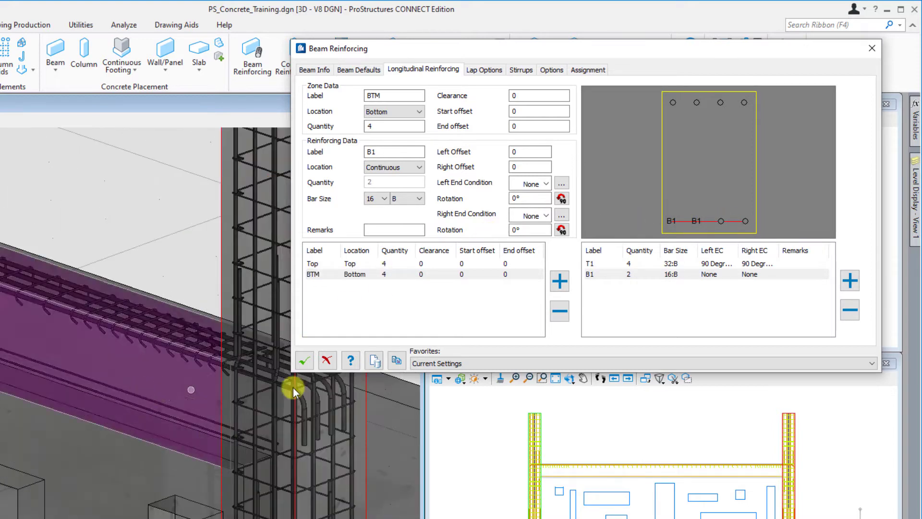
{"action": "left_click", "coordinate": [720, 221]}
{"action": "left_click", "coordinate": [746, 221]}
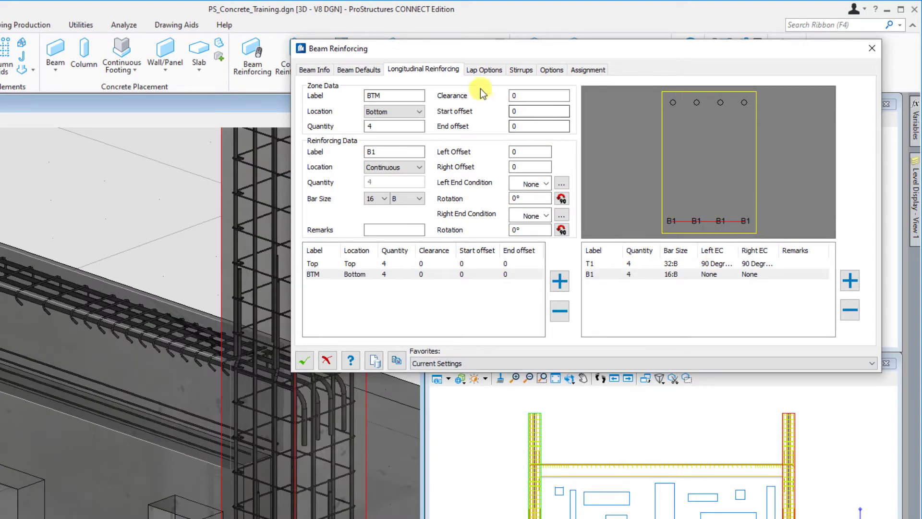
Step: Turn on automatic lapping for the top bars with a 6000 stock length
{"action": "left_click", "coordinate": [486, 72]}
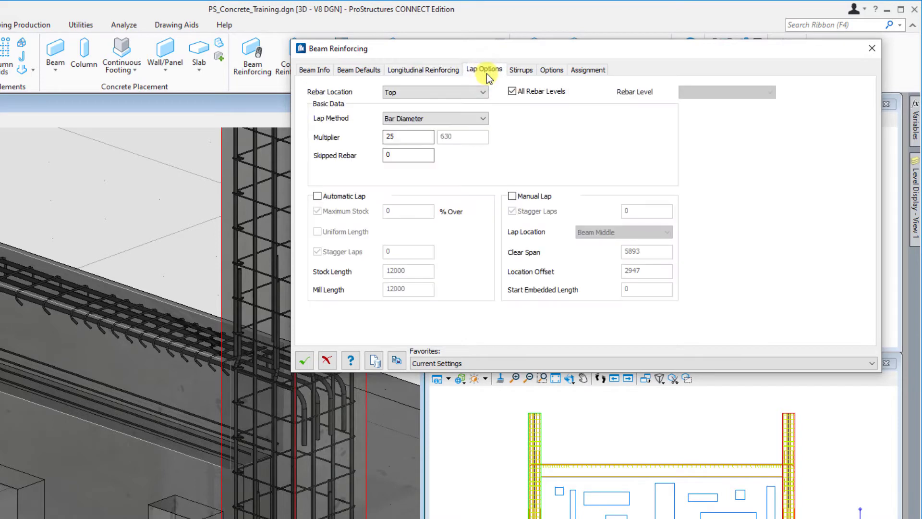
{"action": "left_click", "coordinate": [317, 196]}
{"action": "left_click_drag", "start_coordinate": [395, 270], "coordinate": [383, 269]}
{"action": "type", "text": "6"}
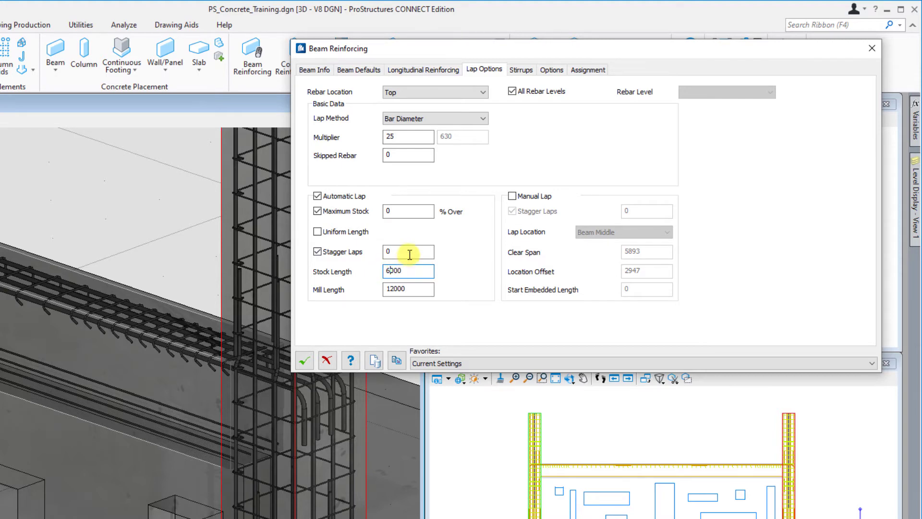
{"action": "left_click", "coordinate": [410, 254]}
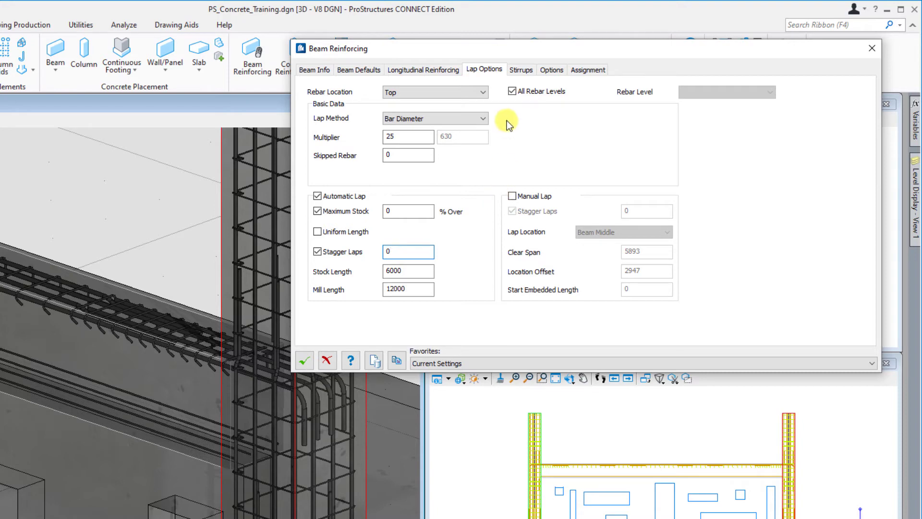
Step: Turn on automatic lapping for the bottom bars with a 6000 stock length
{"action": "left_click", "coordinate": [487, 95]}
{"action": "left_click", "coordinate": [475, 112]}
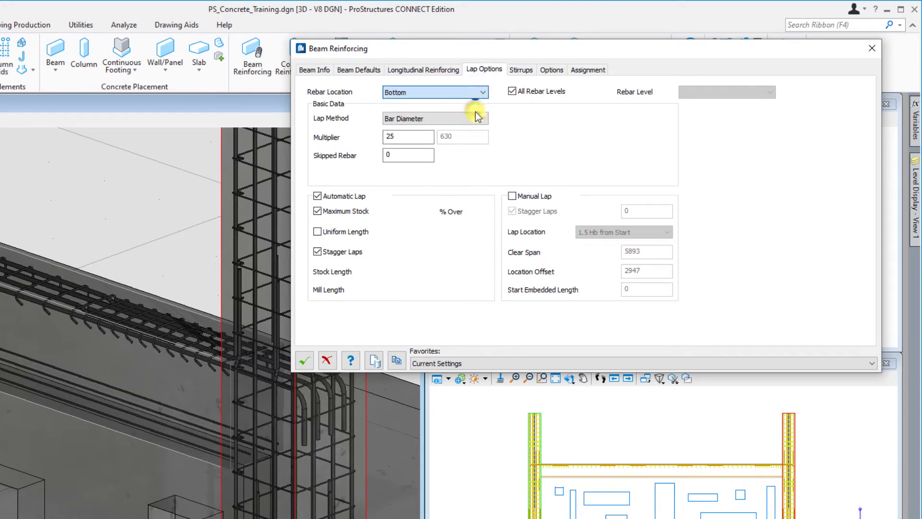
{"action": "left_click", "coordinate": [317, 196]}
{"action": "left_click", "coordinate": [394, 270]}
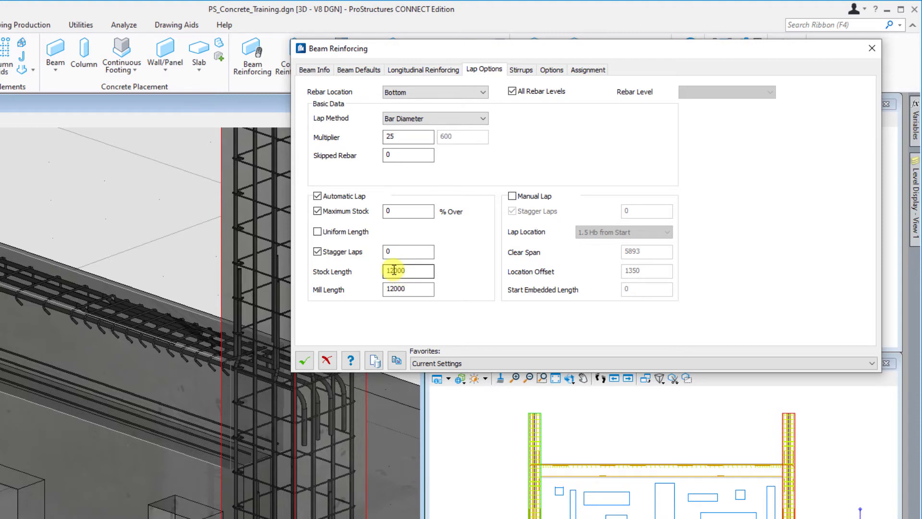
{"action": "left_click_drag", "start_coordinate": [394, 270], "coordinate": [382, 267]}
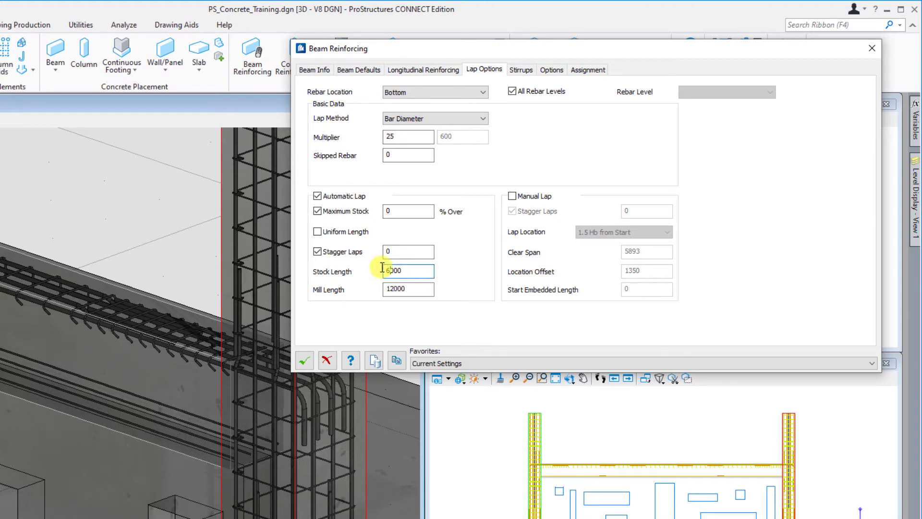
{"action": "left_click", "coordinate": [521, 70]}
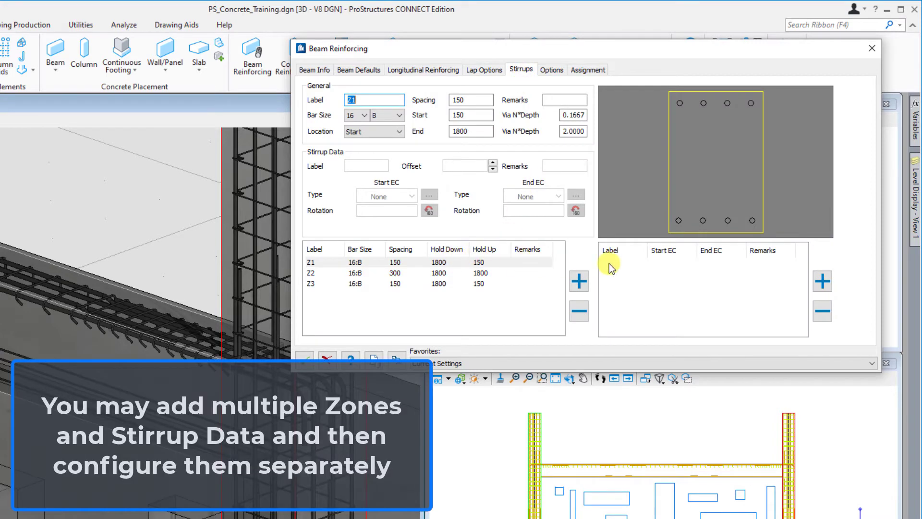
Step: In zone Z2, replace stirrup S2 with a new stirrup S1 hooked at start and end
{"action": "left_click", "coordinate": [509, 272]}
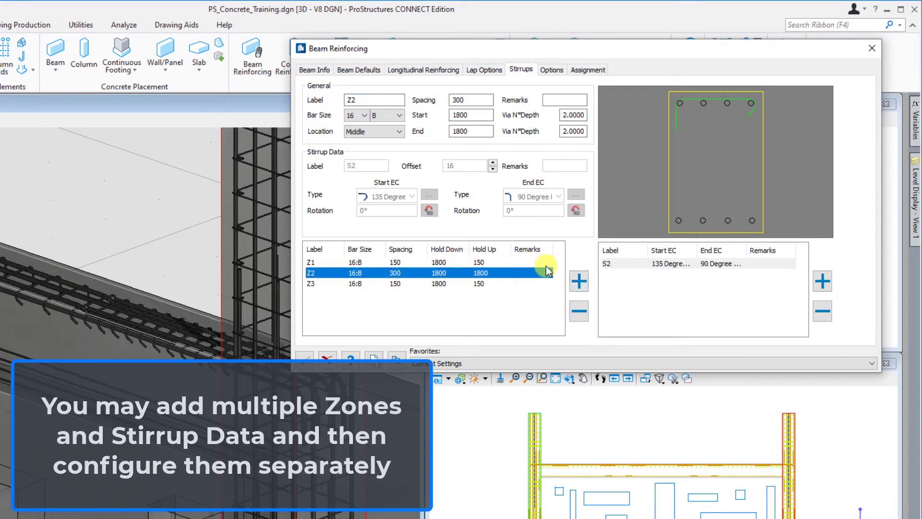
{"action": "left_click", "coordinate": [822, 310]}
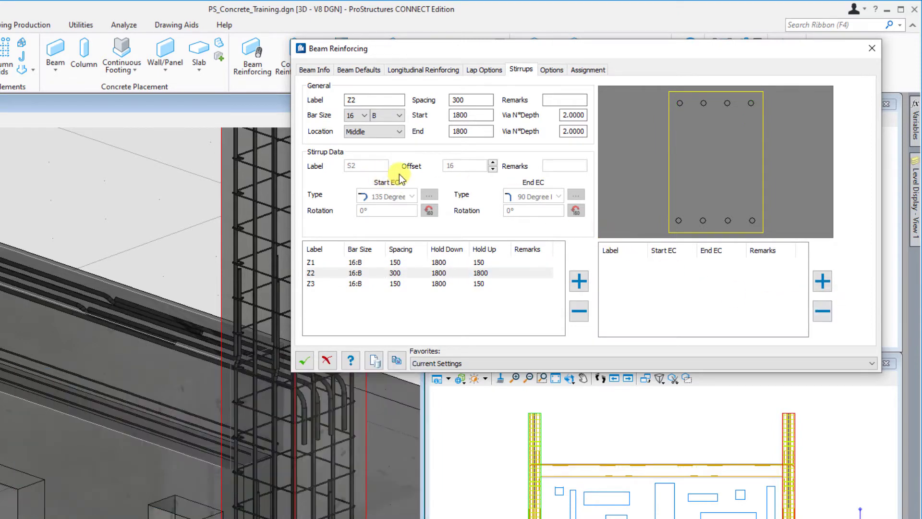
{"action": "left_click", "coordinate": [822, 281]}
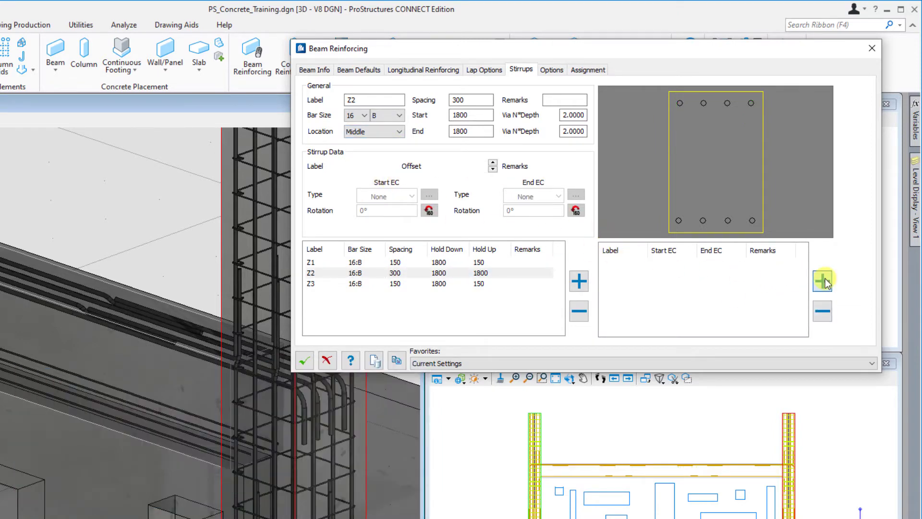
{"action": "left_click", "coordinate": [363, 168]}
{"action": "type", "text": "S1"}
{"action": "left_click", "coordinate": [412, 197]}
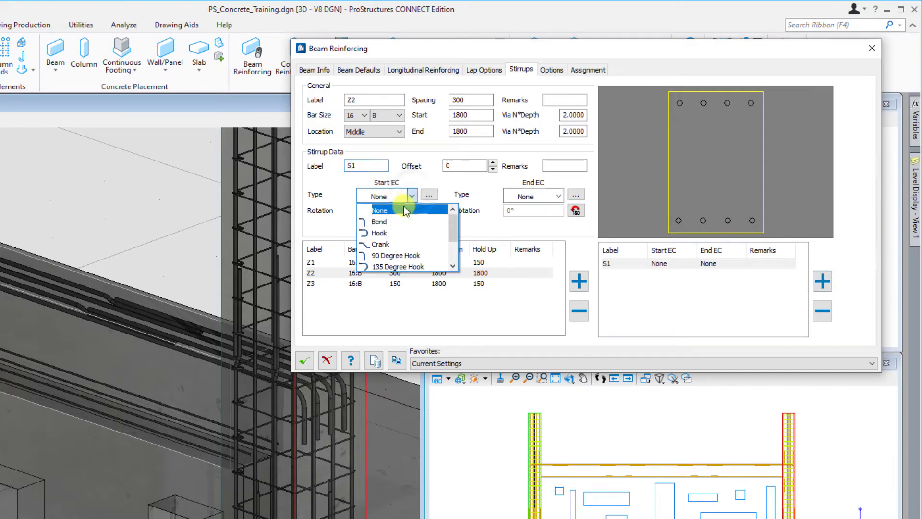
{"action": "left_click", "coordinate": [384, 228]}
{"action": "left_click", "coordinate": [558, 196]}
{"action": "left_click", "coordinate": [538, 234]}
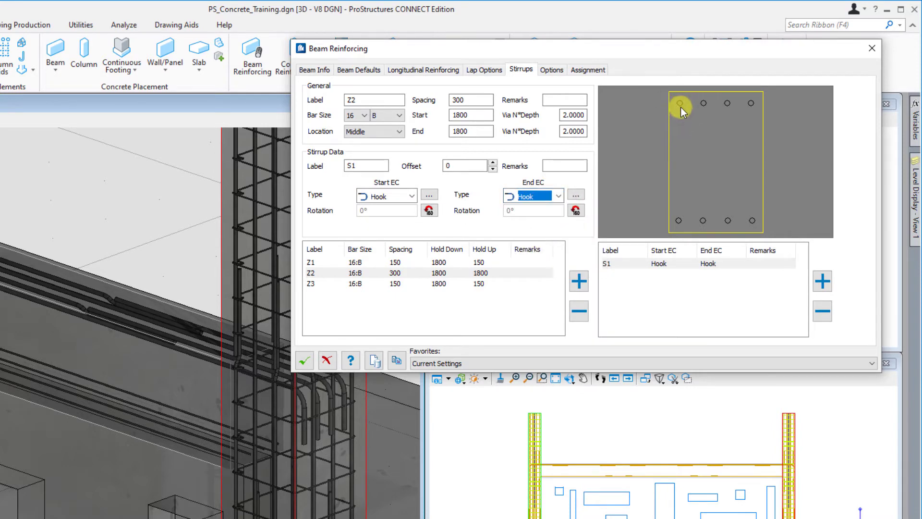
Step: Route stirrup S1 down the left bars, along the bottom, and up the right bars
{"action": "left_click", "coordinate": [679, 220]}
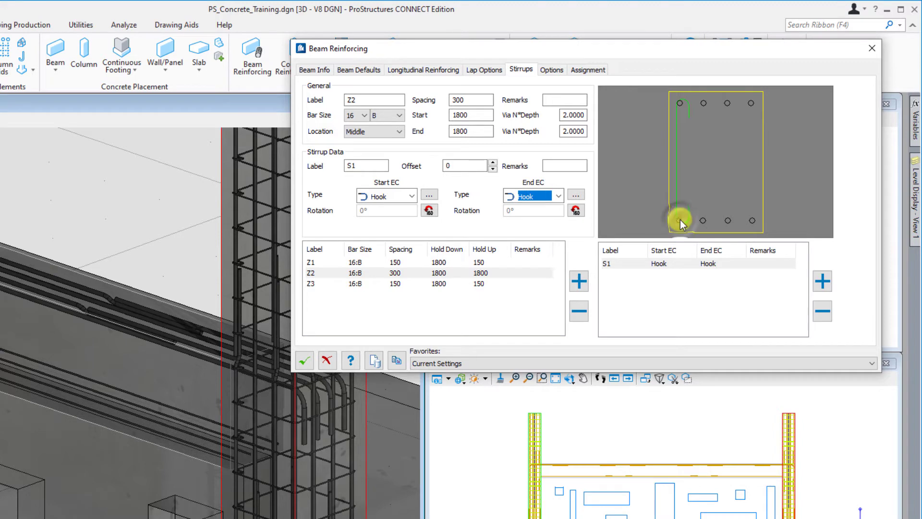
{"action": "left_click", "coordinate": [751, 221]}
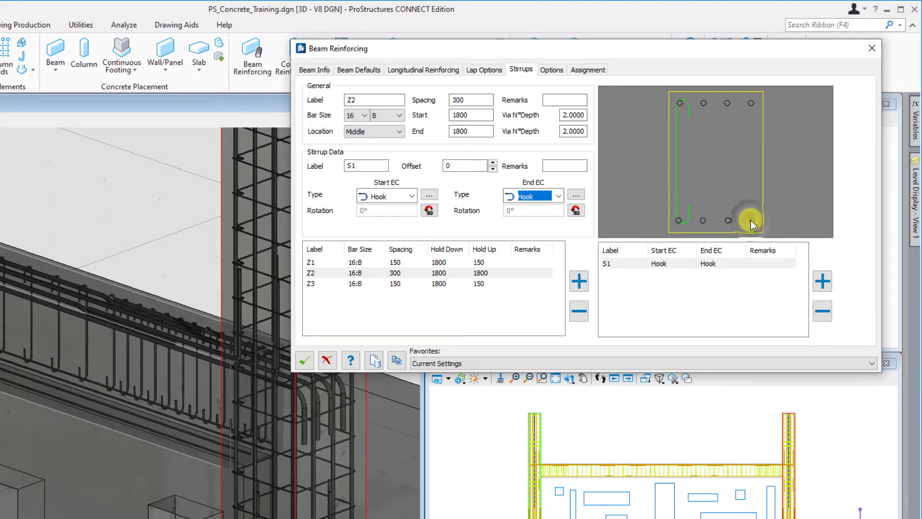
{"action": "left_click", "coordinate": [750, 104]}
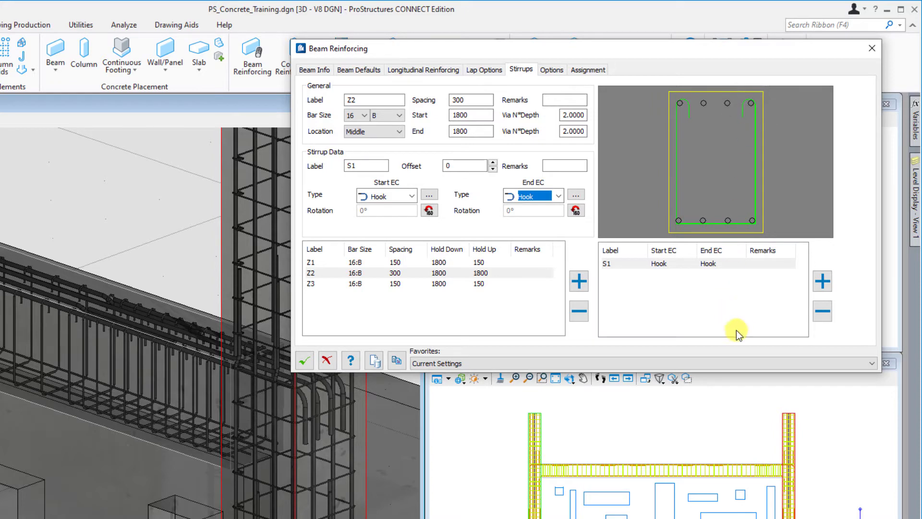
Step: Add a second stirrup S2 to zone Z2 with an offset of 1
{"action": "left_click", "coordinate": [823, 281]}
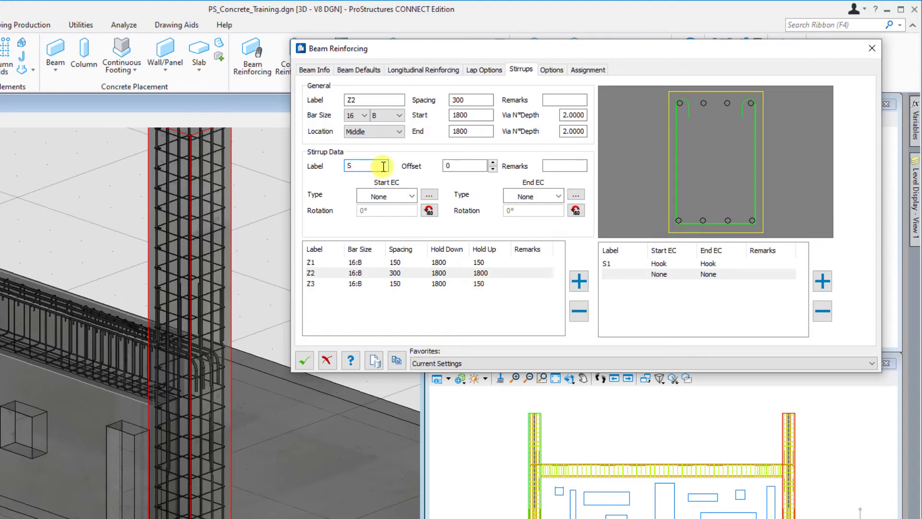
{"action": "type", "text": "2"}
{"action": "double_click", "coordinate": [467, 165]}
{"action": "type", "text": "16"}
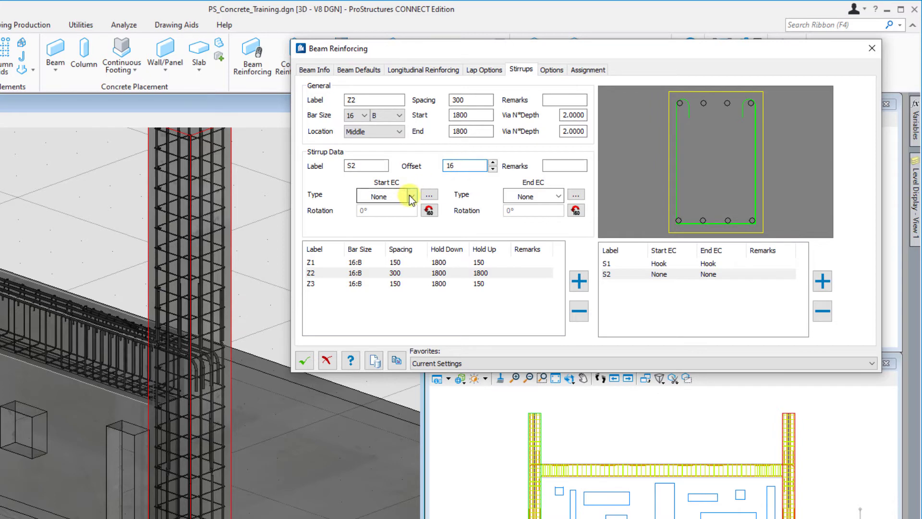
Step: Give S2 hooked start and end wrapping the top-left and top-right bars
{"action": "left_click", "coordinate": [412, 196]}
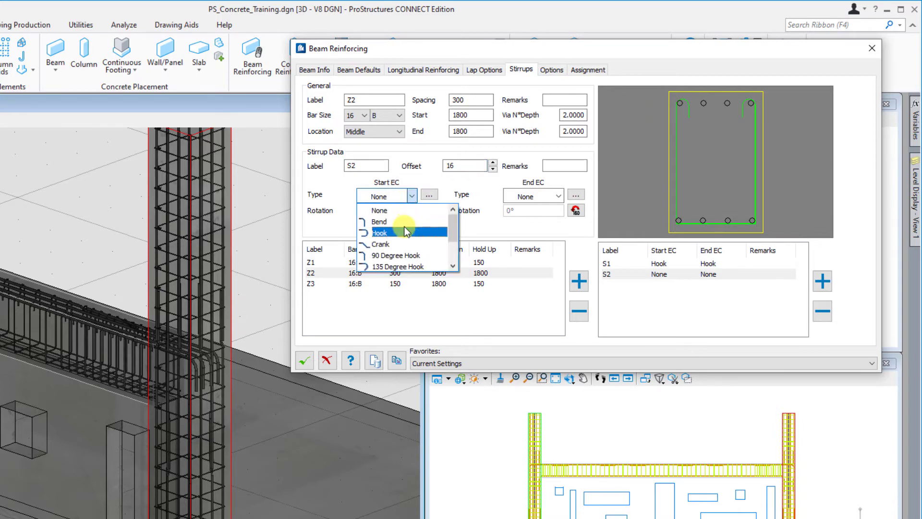
{"action": "left_click", "coordinate": [402, 234]}
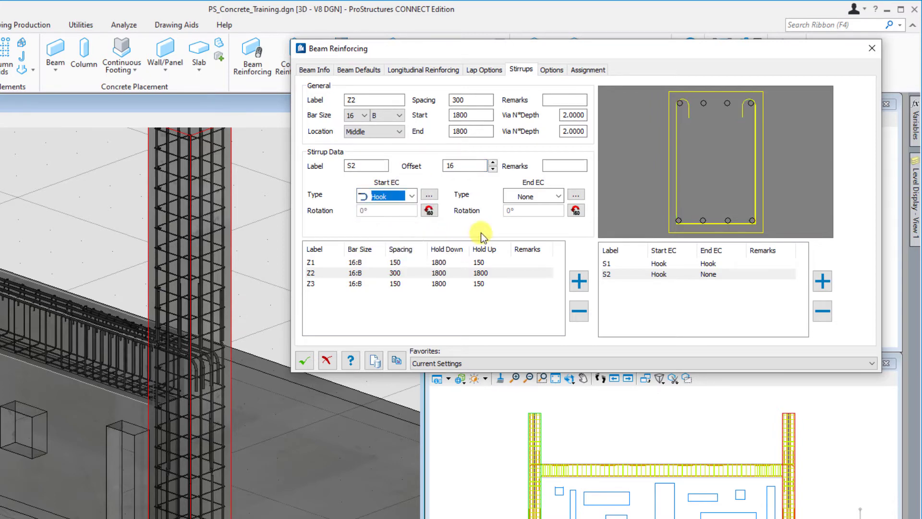
{"action": "left_click", "coordinate": [557, 197]}
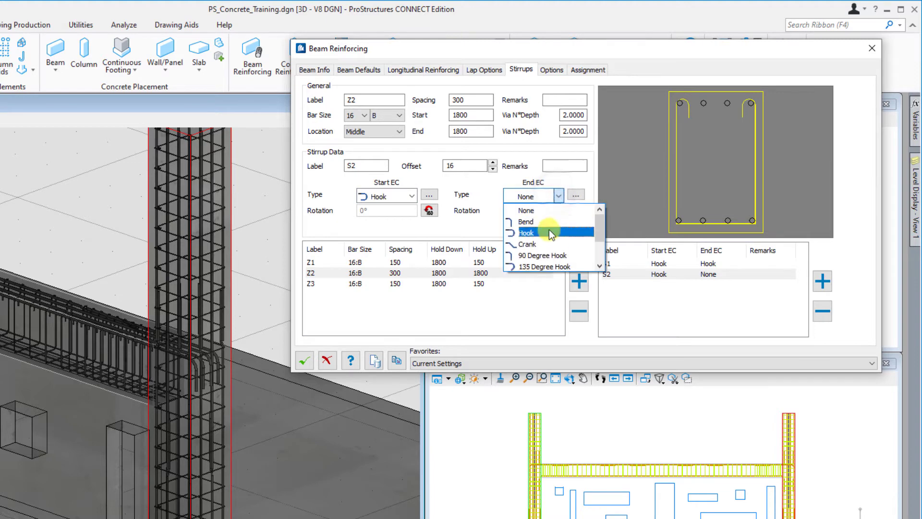
{"action": "left_click", "coordinate": [549, 233]}
{"action": "key", "text": "Tab"}
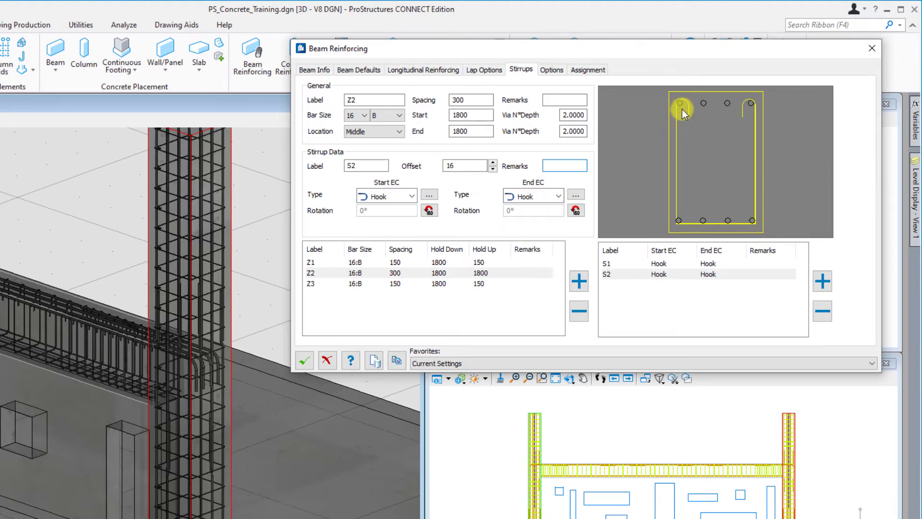
{"action": "left_click", "coordinate": [679, 102]}
{"action": "left_click", "coordinate": [751, 102]}
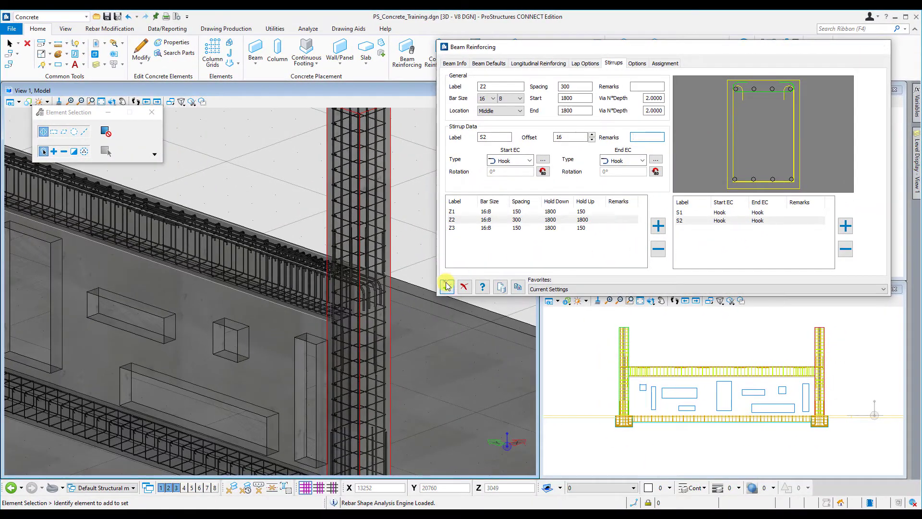
Step: Apply the beam cage, then place perimeter trimmers with corners (cover 25, 2 levels, size 10) on the wall panel
{"action": "left_click", "coordinate": [447, 287]}
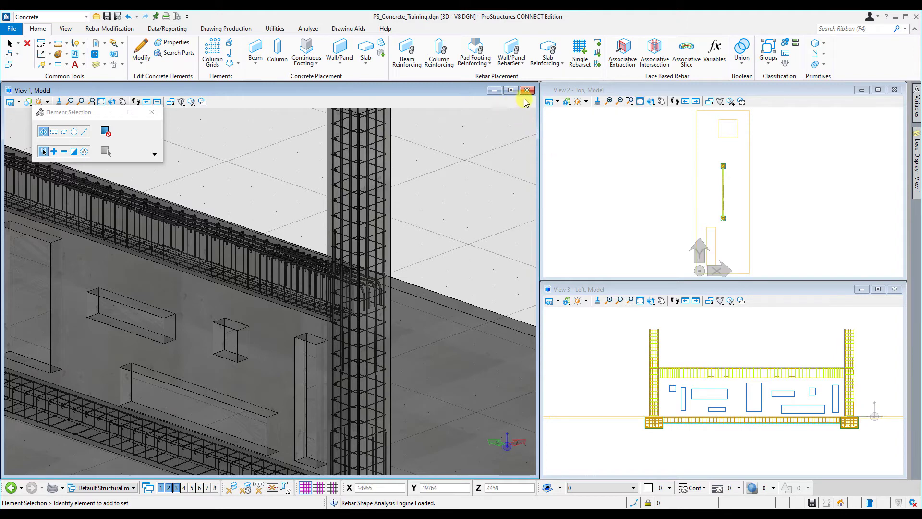
{"action": "left_click", "coordinate": [518, 66]}
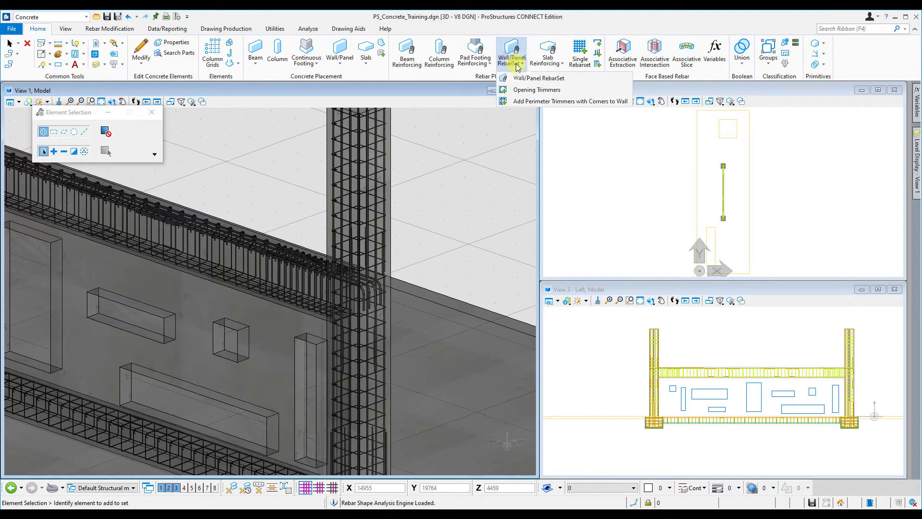
{"action": "left_click", "coordinate": [517, 102]}
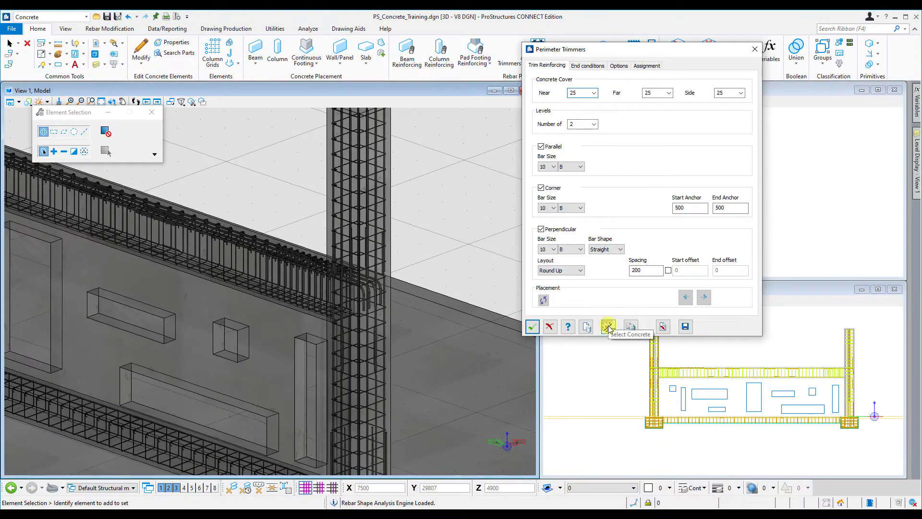
{"action": "left_click", "coordinate": [514, 390]}
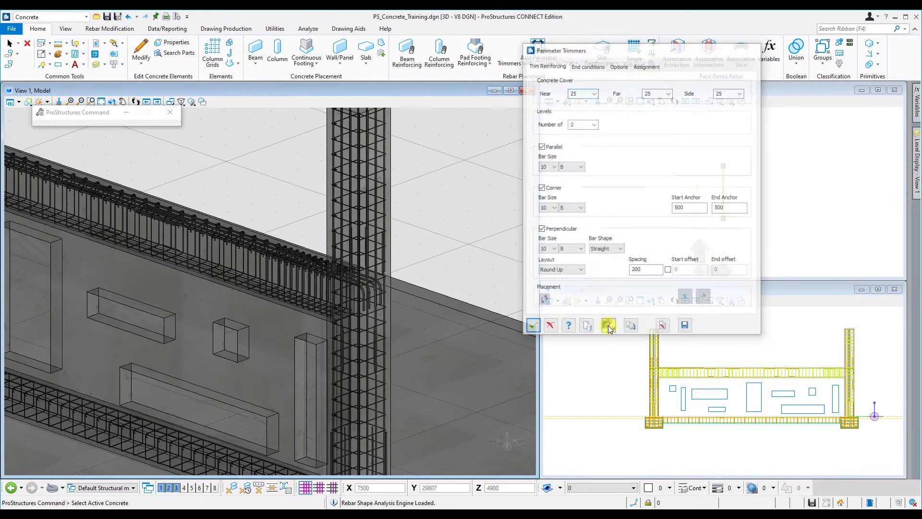
{"action": "left_click", "coordinate": [296, 337]}
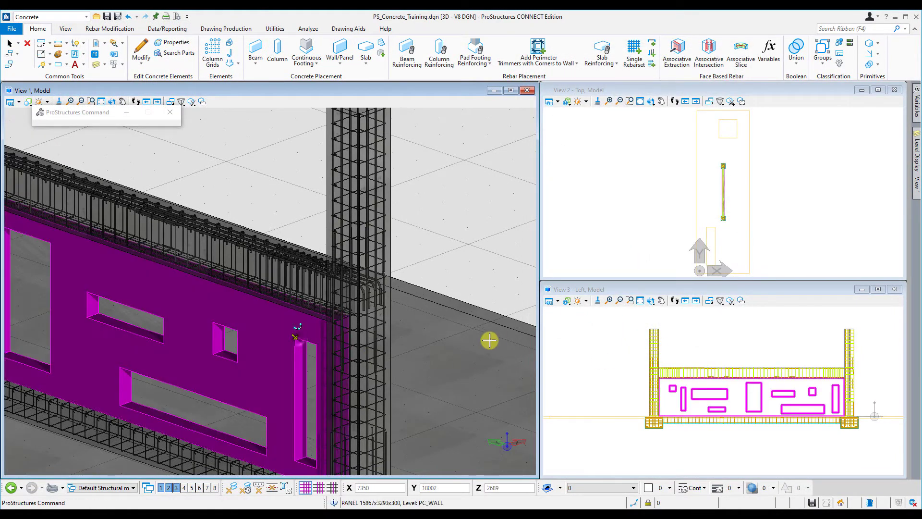
{"action": "left_click", "coordinate": [504, 330]}
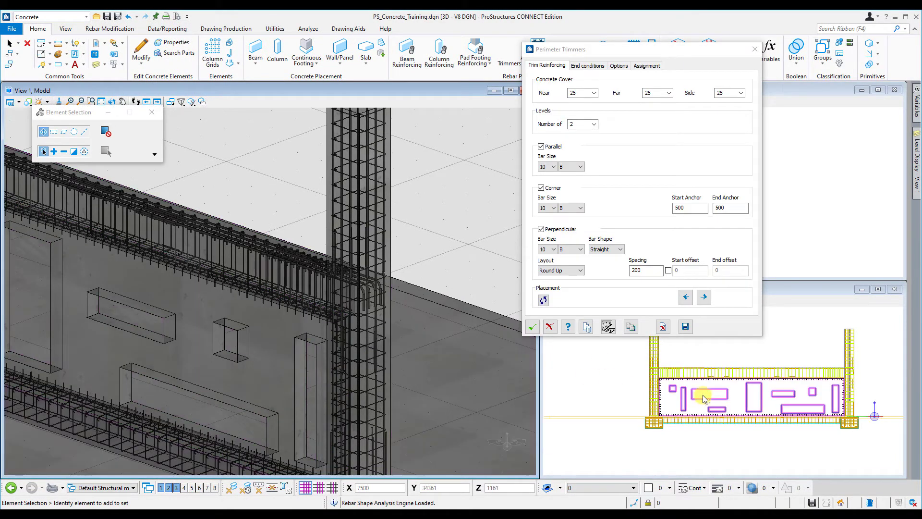
{"action": "scroll", "coordinate": [702, 397], "scroll_direction": "up", "scroll_amount": 6}
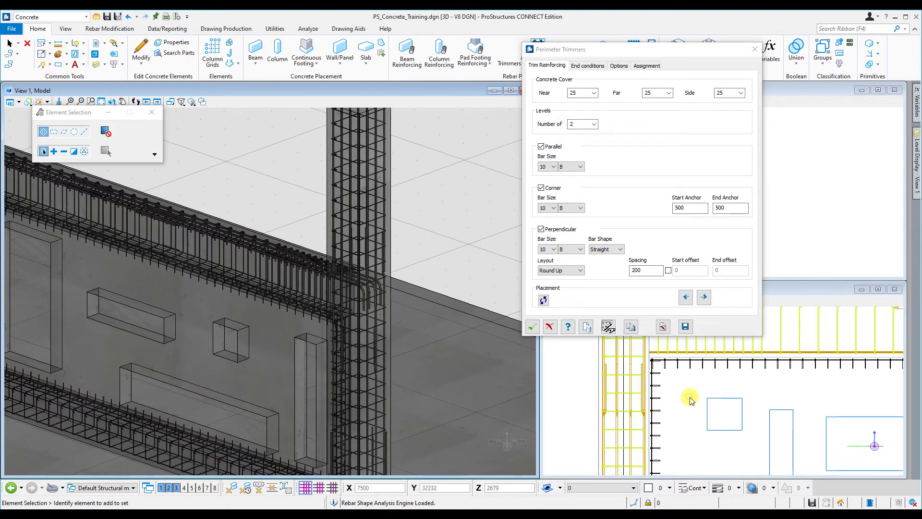
{"action": "left_click", "coordinate": [533, 327]}
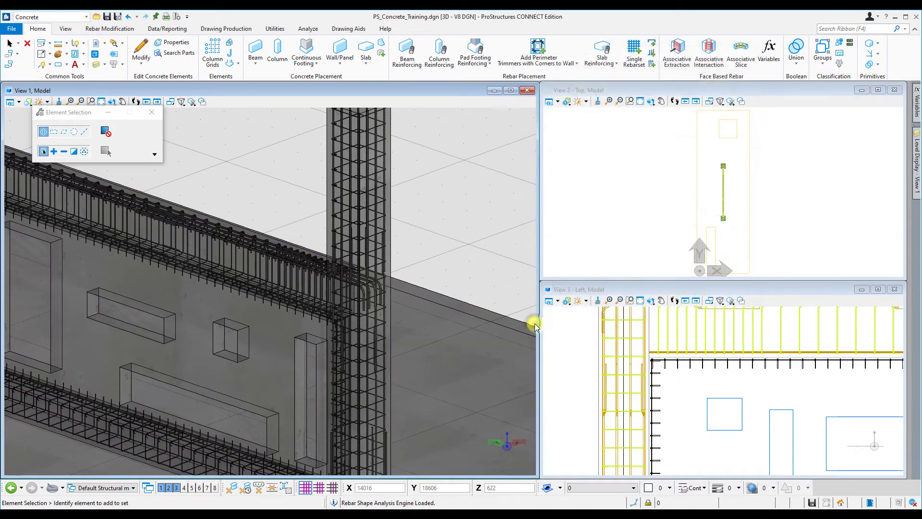
Step: Add size 10 opening trimmers (parallel, corner and perpendicular bars) around the wall panel's openings
{"action": "left_click", "coordinate": [554, 62]}
{"action": "left_click", "coordinate": [552, 89]}
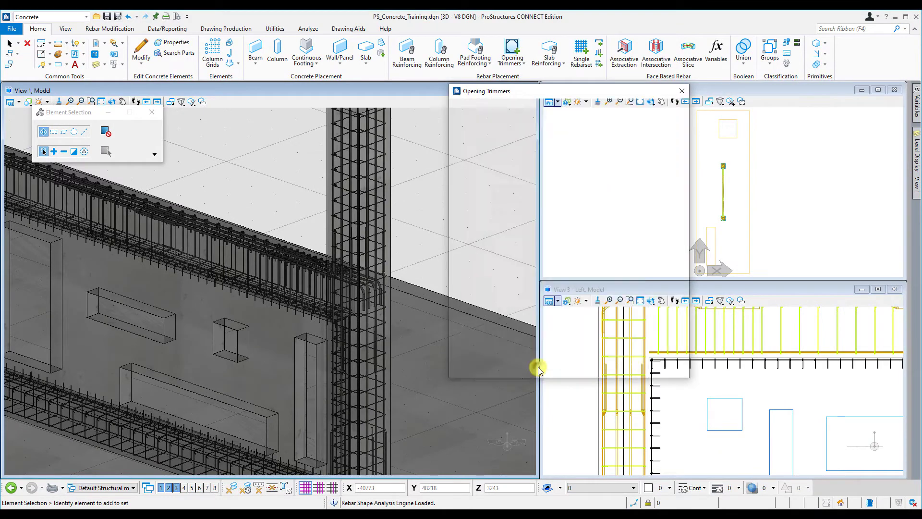
{"action": "left_click", "coordinate": [536, 369]}
{"action": "left_click", "coordinate": [243, 332]}
{"action": "left_click", "coordinate": [241, 331]}
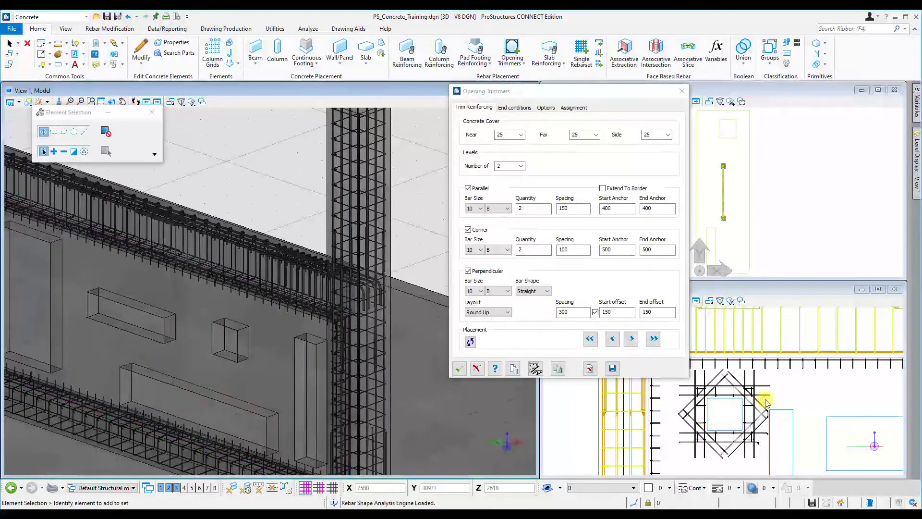
{"action": "scroll", "coordinate": [797, 407], "scroll_direction": "down", "scroll_amount": 4}
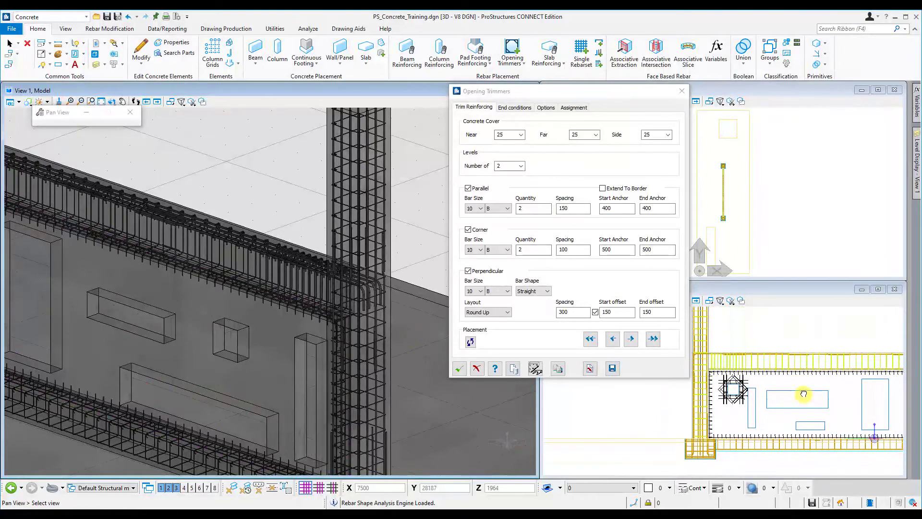
{"action": "left_click", "coordinate": [611, 369]}
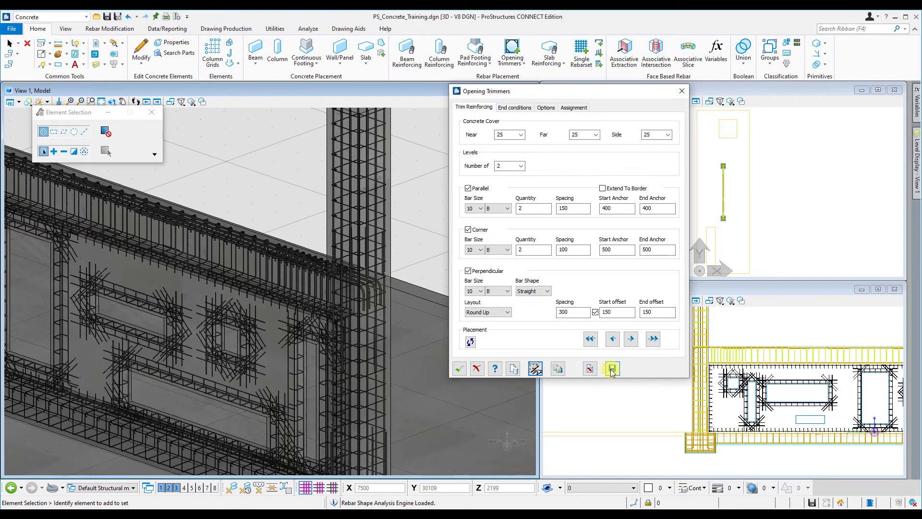
Step: Finish the opening trimmers and start a wall panel rebar mesh, keeping the horizontal bar size
{"action": "left_click", "coordinate": [459, 369]}
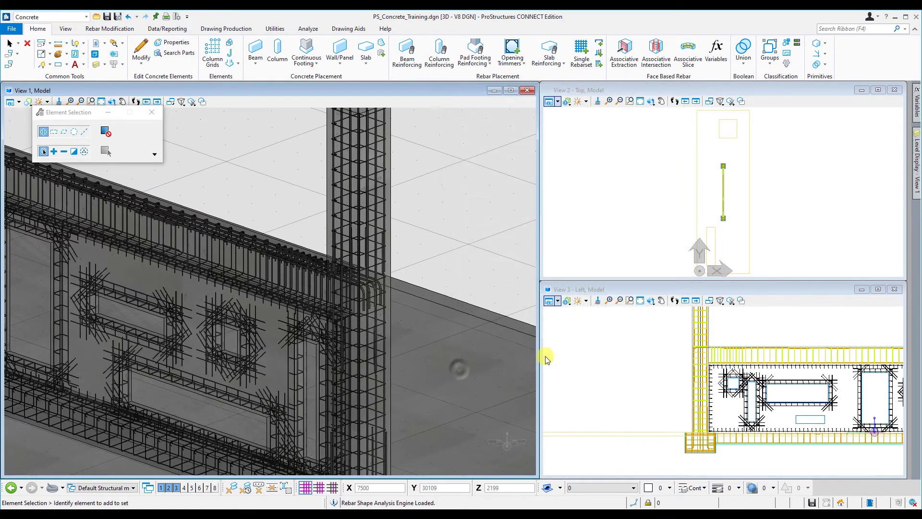
{"action": "left_click", "coordinate": [514, 66]}
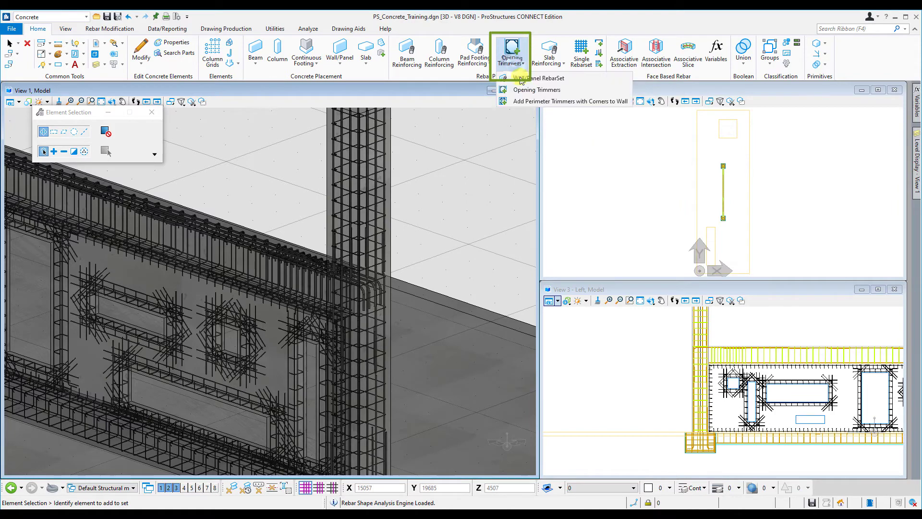
{"action": "left_click", "coordinate": [524, 84]}
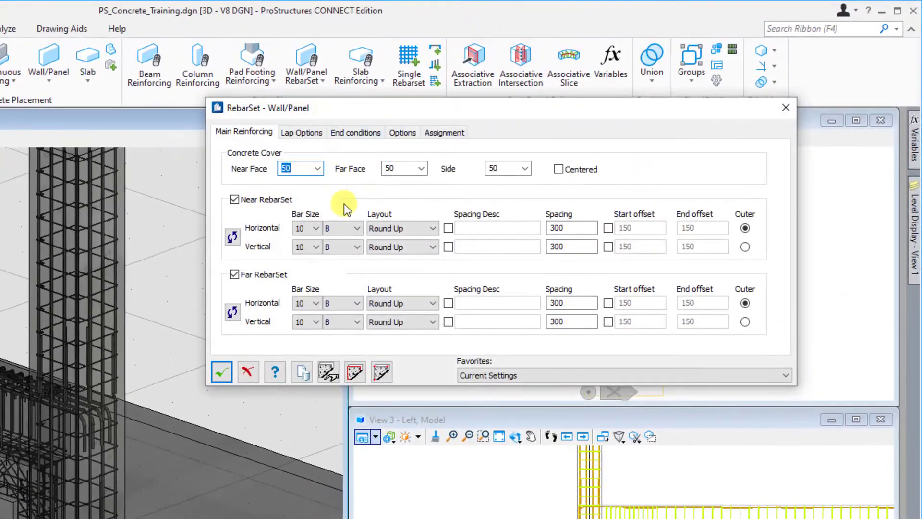
{"action": "left_click", "coordinate": [443, 184]}
{"action": "left_click", "coordinate": [444, 184]}
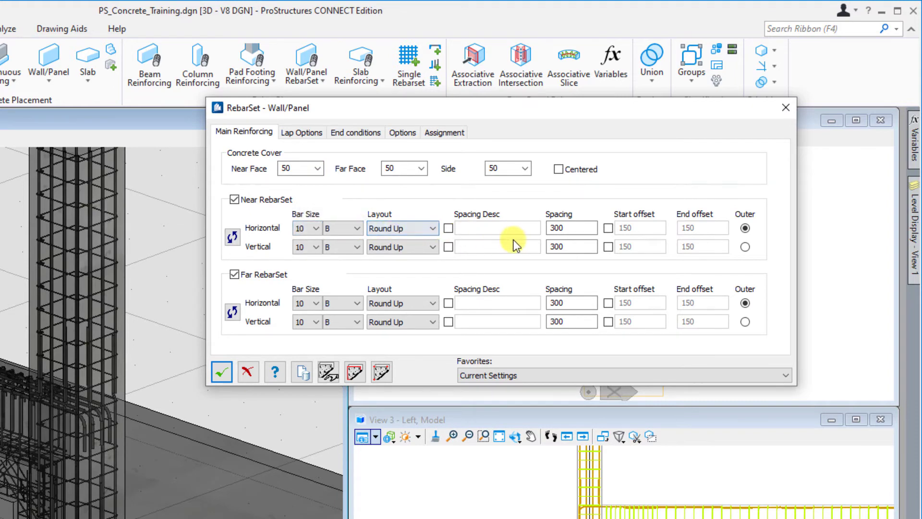
Step: Change all four near and far lap stock lengths from 12000 to 6000
{"action": "left_click", "coordinate": [308, 134]}
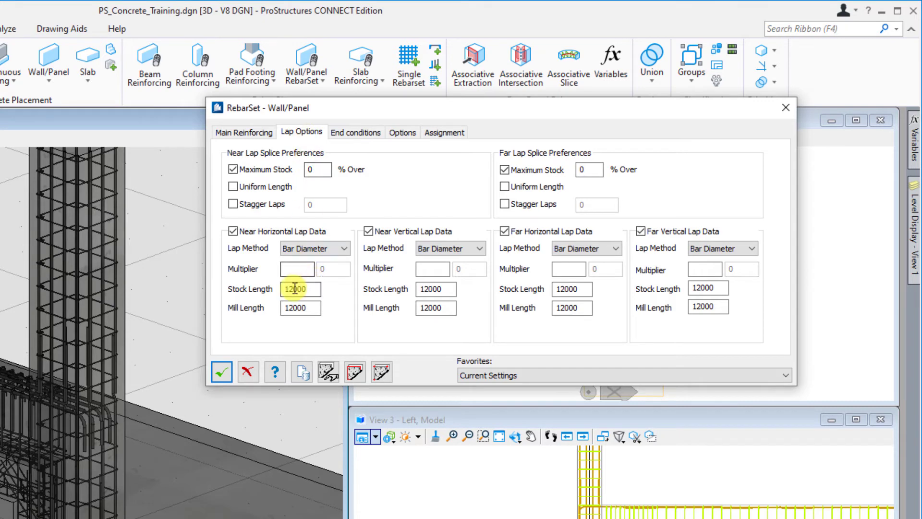
{"action": "left_click_drag", "start_coordinate": [293, 289], "coordinate": [280, 290]}
{"action": "type", "text": "6"}
{"action": "left_click_drag", "start_coordinate": [429, 287], "coordinate": [418, 289]}
{"action": "type", "text": "6"}
{"action": "left_click_drag", "start_coordinate": [567, 289], "coordinate": [555, 289]}
{"action": "type", "text": "6"}
{"action": "left_click_drag", "start_coordinate": [701, 289], "coordinate": [687, 290]}
{"action": "type", "text": "6"}
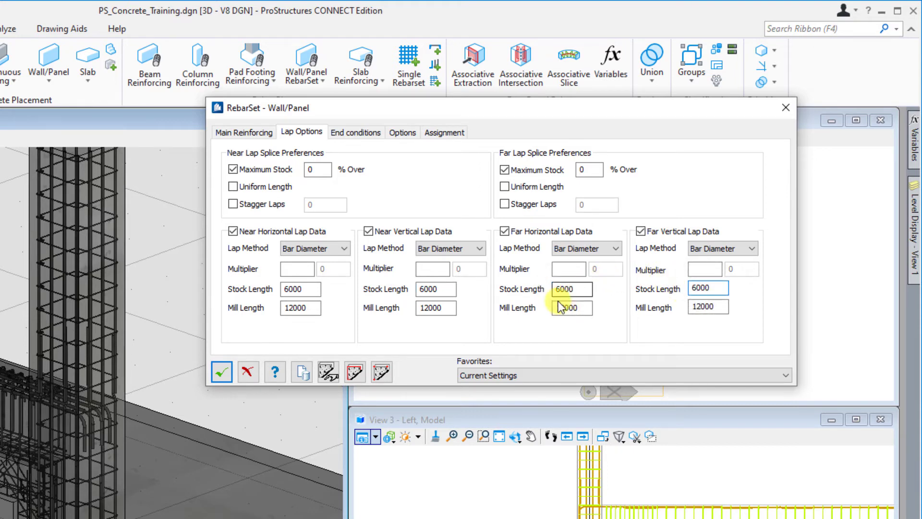
Step: Review near horizontal and vertical end conditions, leaving both start types as None
{"action": "left_click", "coordinate": [353, 131]}
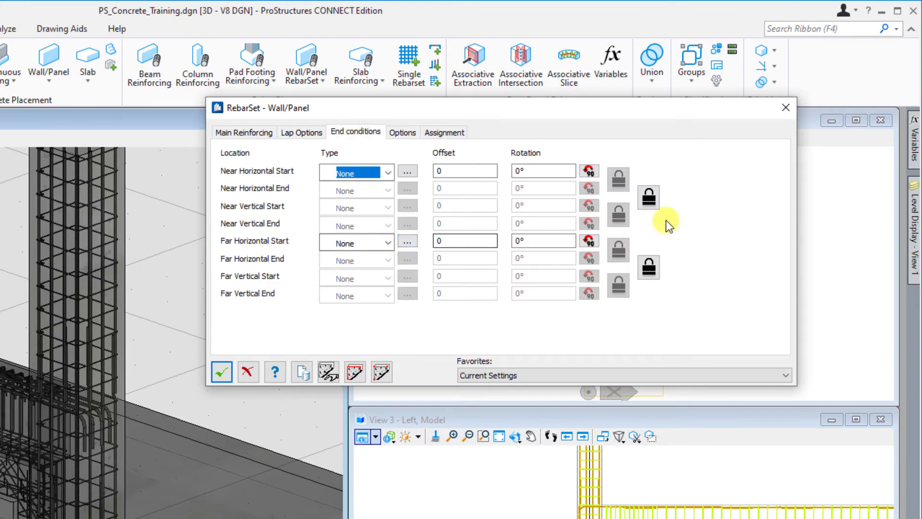
{"action": "left_click", "coordinate": [650, 198]}
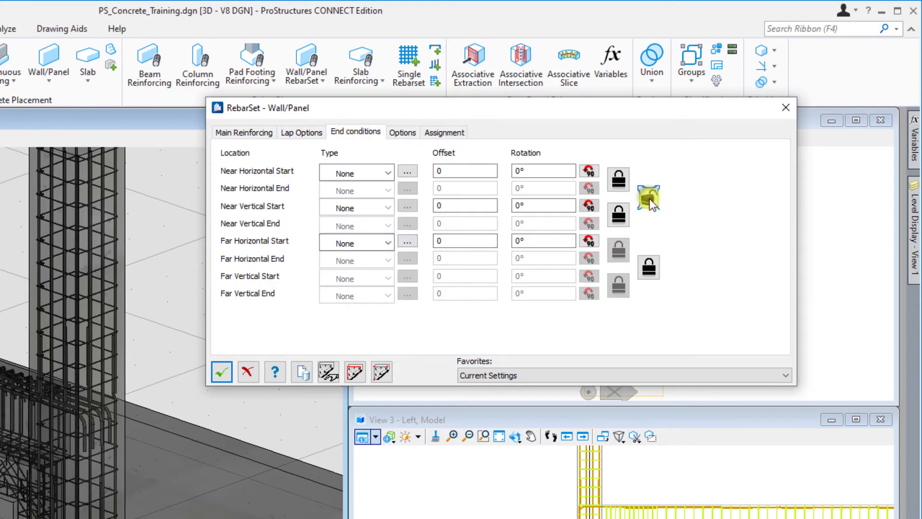
{"action": "left_click", "coordinate": [385, 209]}
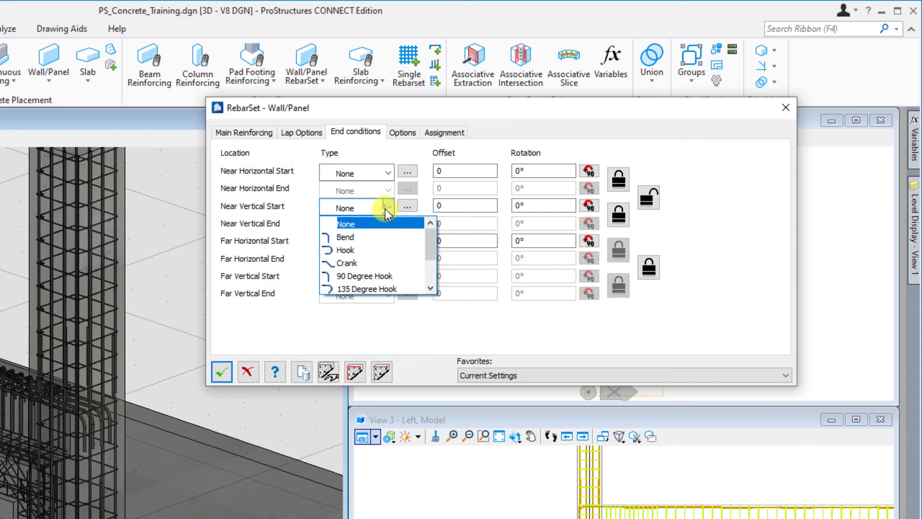
{"action": "left_click", "coordinate": [385, 209]}
{"action": "left_click", "coordinate": [390, 171]}
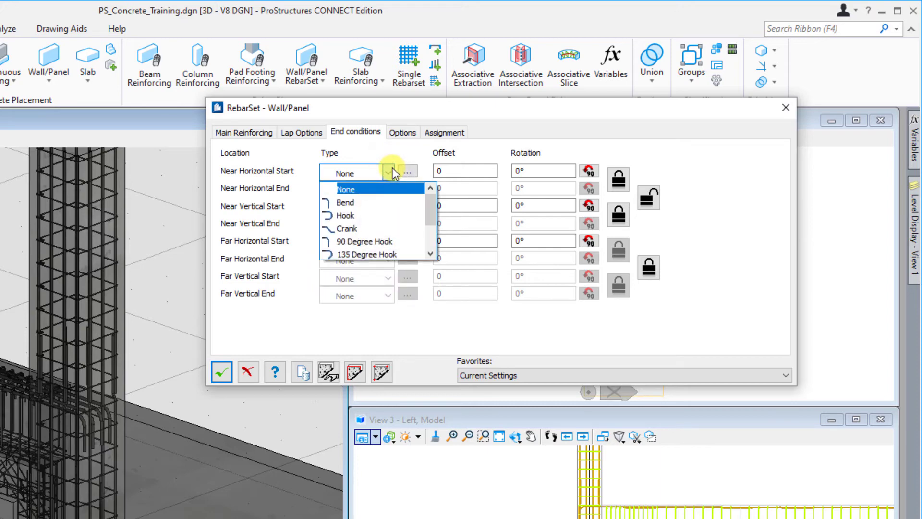
{"action": "left_click", "coordinate": [393, 172]}
{"action": "left_click", "coordinate": [648, 198]}
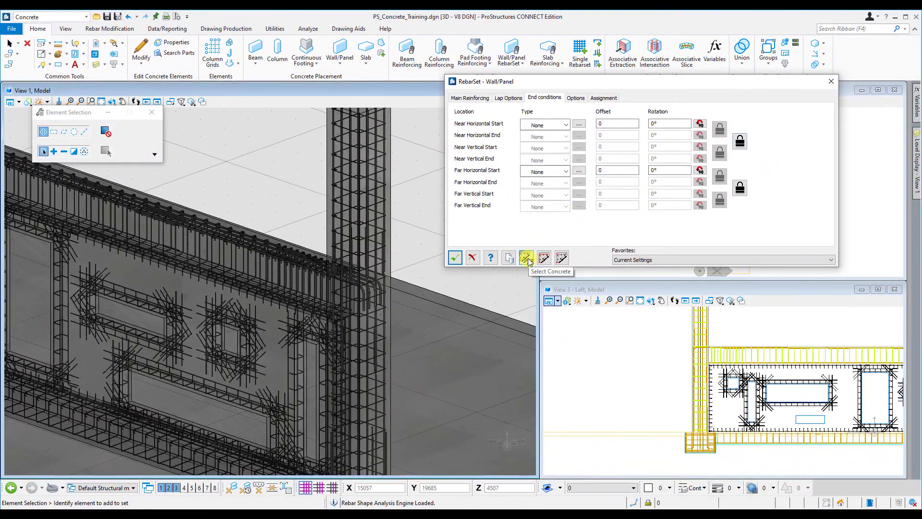
Step: Pick the wall panel to generate its rebar mesh, then fit the view to the whole slab
{"action": "left_click", "coordinate": [527, 259]}
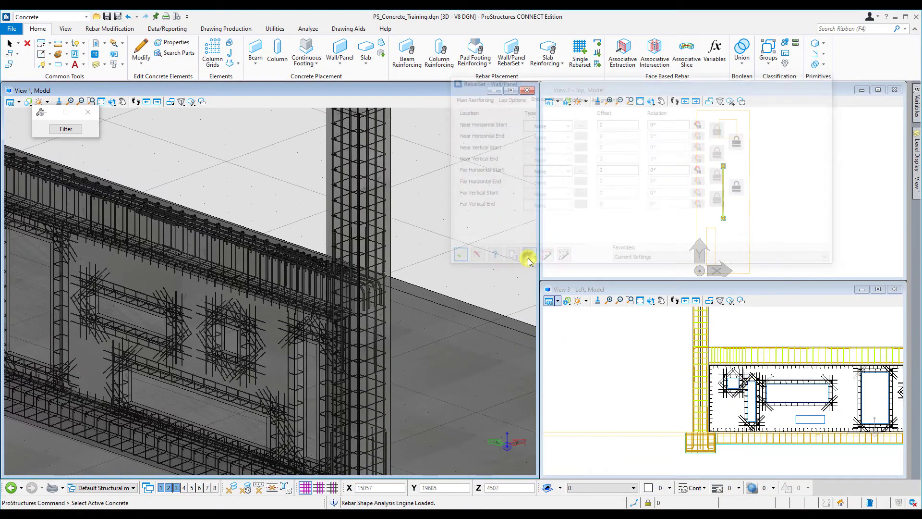
{"action": "left_click", "coordinate": [308, 342]}
{"action": "left_click", "coordinate": [502, 301]}
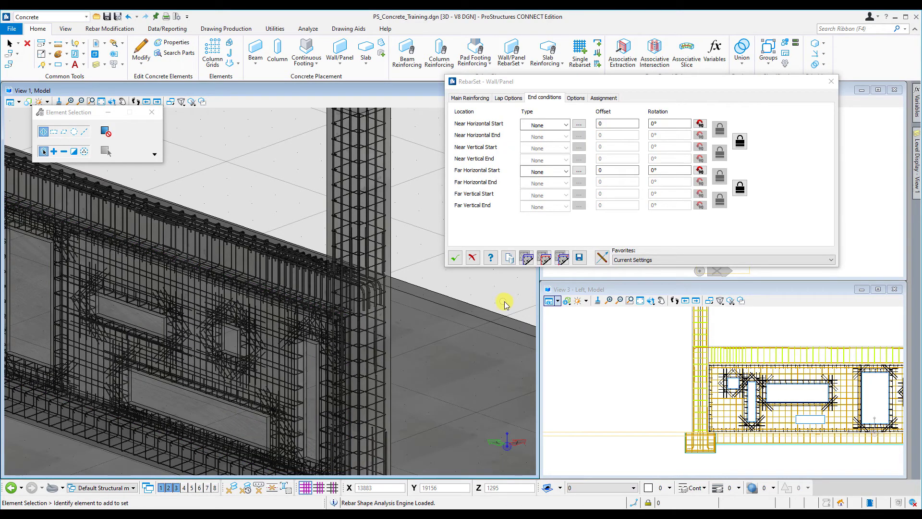
{"action": "left_click", "coordinate": [456, 258]}
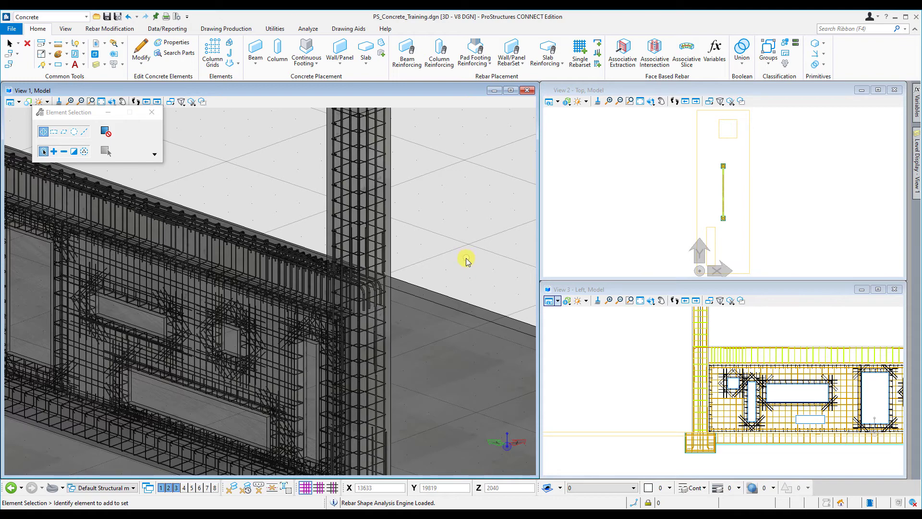
{"action": "scroll", "coordinate": [463, 265], "scroll_direction": "down", "scroll_amount": 4}
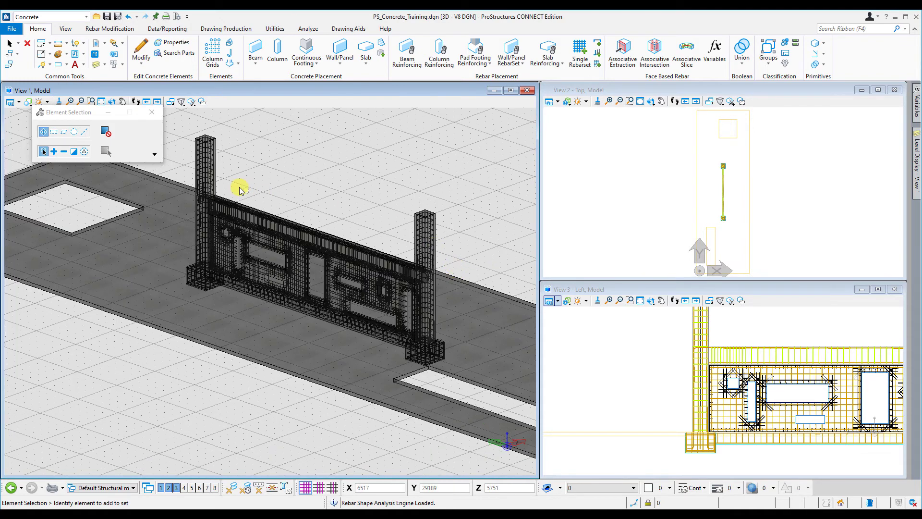
{"action": "left_click", "coordinate": [101, 101]}
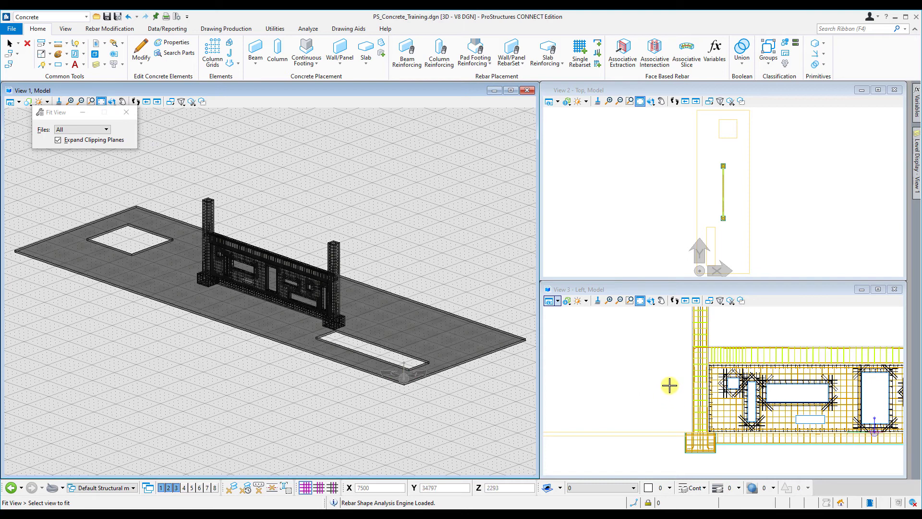
Step: Place two levels of size 10 perimeter trimmers with corners, cover 25, along the slab edges
{"action": "left_click", "coordinate": [551, 71]}
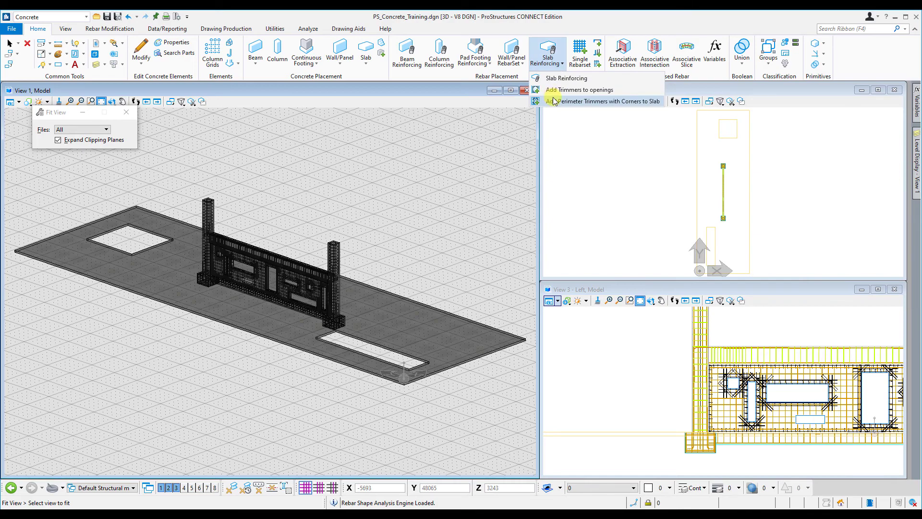
{"action": "left_click", "coordinate": [554, 101]}
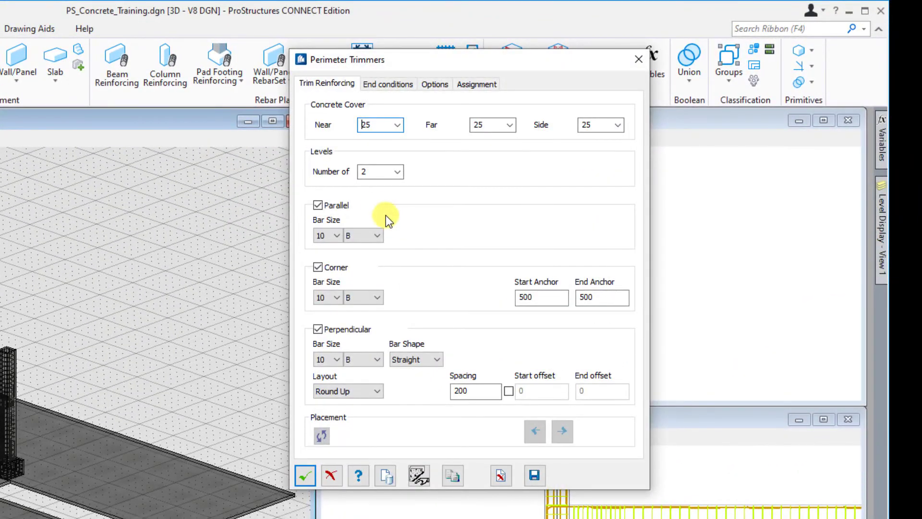
{"action": "left_click", "coordinate": [337, 235]}
{"action": "left_click", "coordinate": [342, 251]}
{"action": "left_click", "coordinate": [397, 172]}
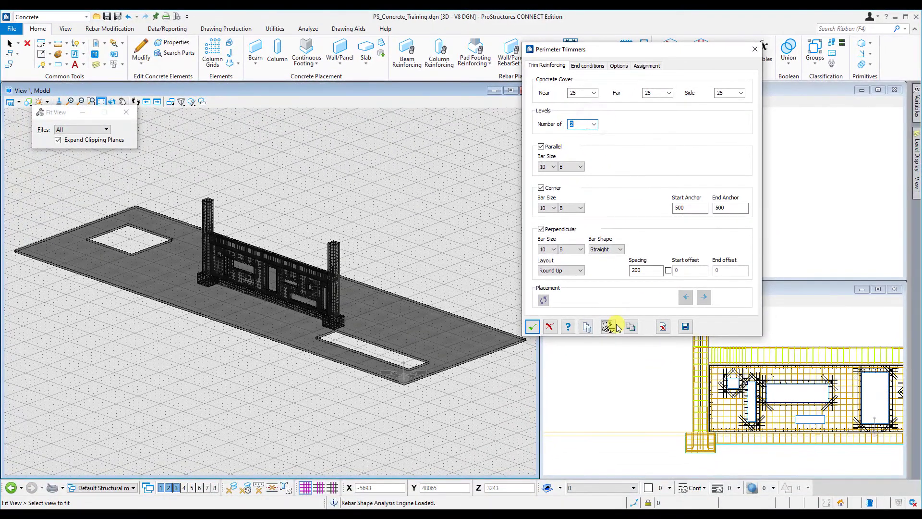
{"action": "left_click", "coordinate": [608, 326]}
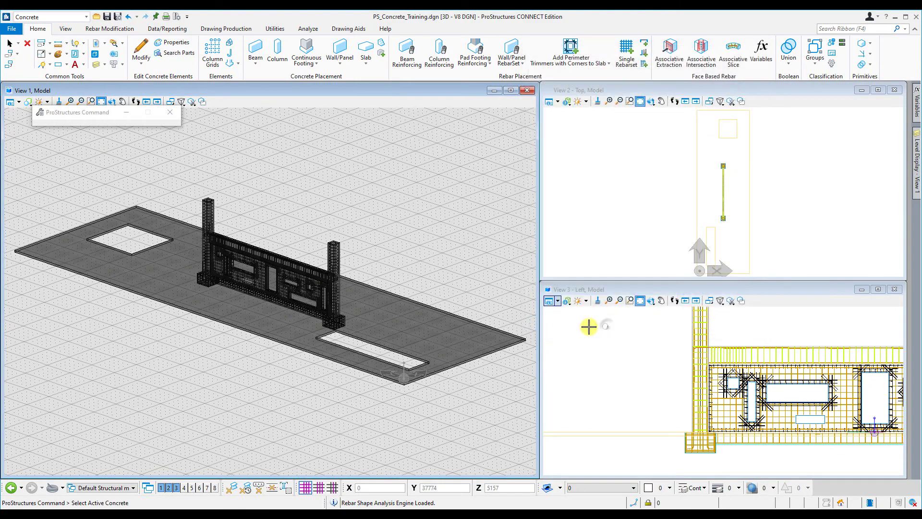
{"action": "left_click", "coordinate": [522, 337]}
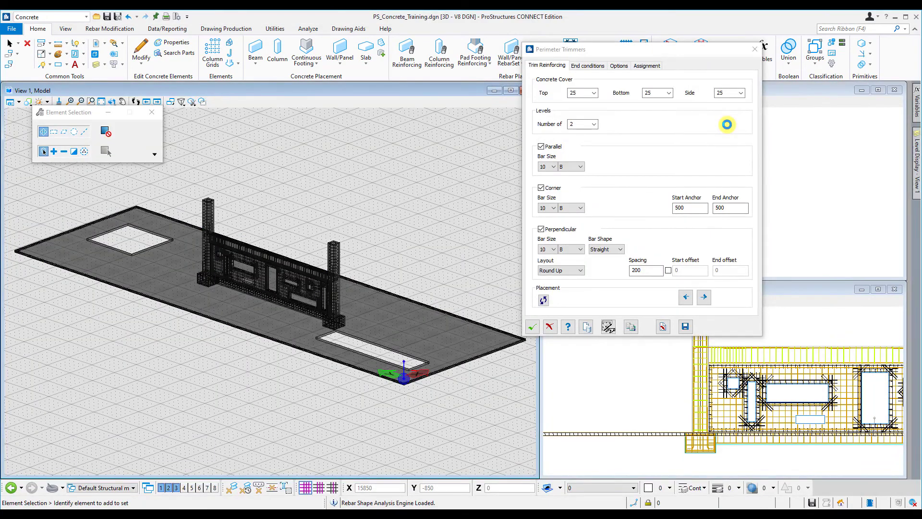
{"action": "left_click", "coordinate": [533, 328]}
{"action": "scroll", "coordinate": [745, 117], "scroll_direction": "up", "scroll_amount": 5}
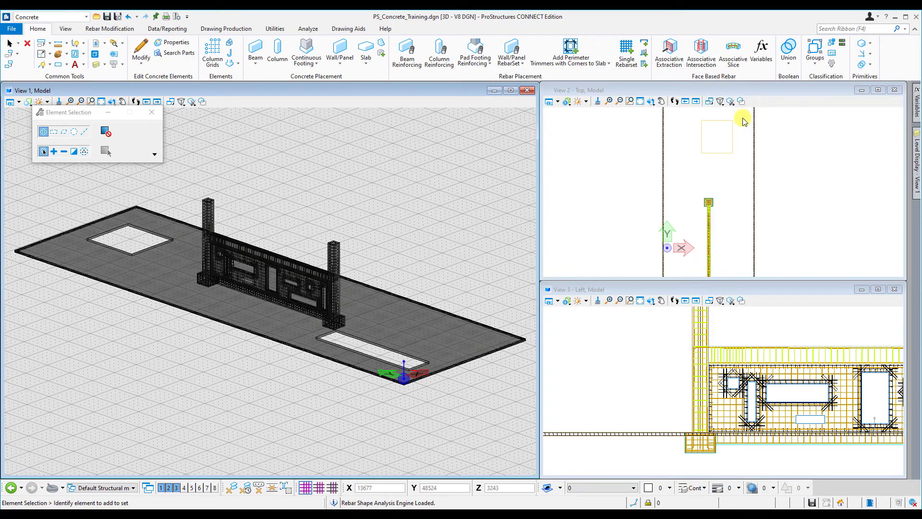
{"action": "middle_click_drag", "start_coordinate": [749, 129], "coordinate": [756, 170]}
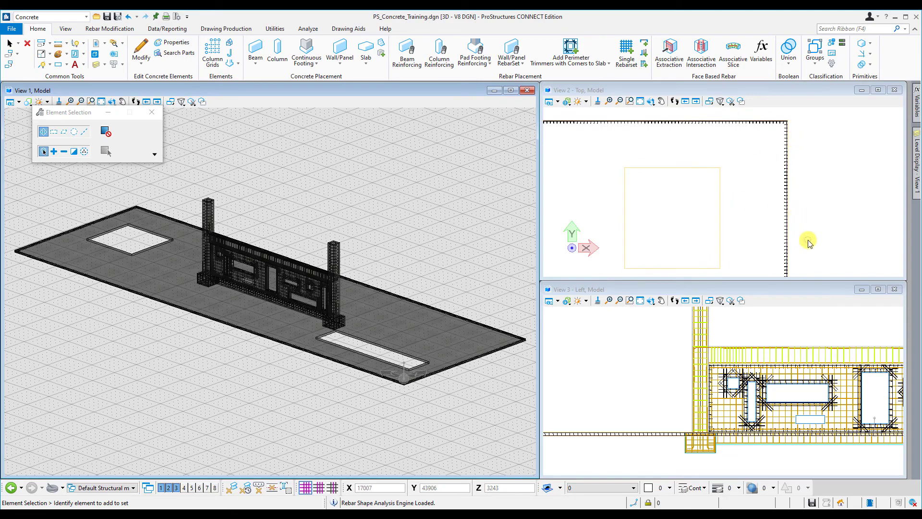
Step: Start slab opening trimmers, keeping two levels and size 10 parallel bars
{"action": "left_click", "coordinate": [593, 68]}
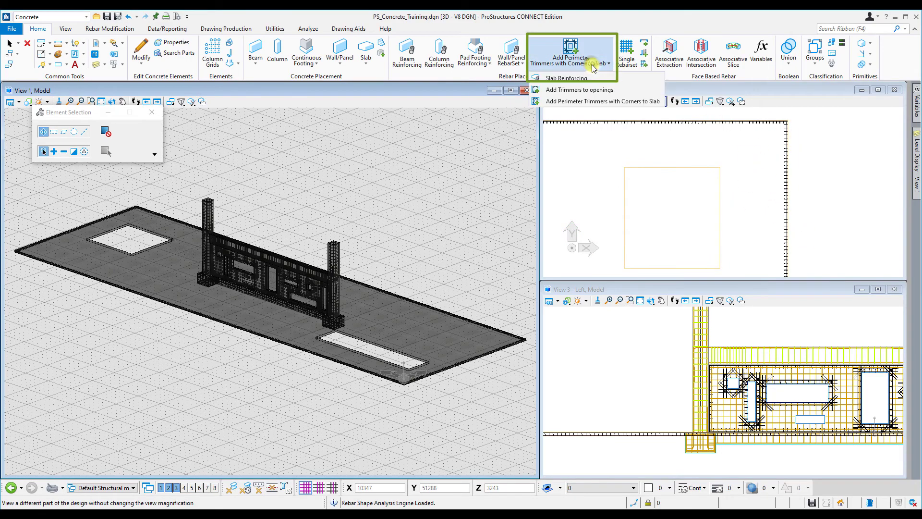
{"action": "left_click", "coordinate": [591, 89]}
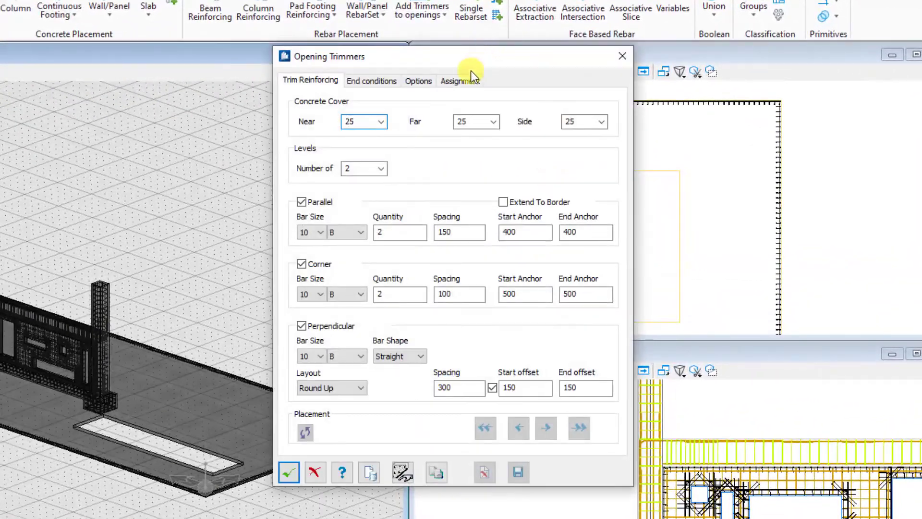
{"action": "left_click", "coordinate": [379, 171]}
{"action": "left_click", "coordinate": [379, 171]}
{"action": "left_click", "coordinate": [320, 232]}
{"action": "left_click", "coordinate": [322, 235]}
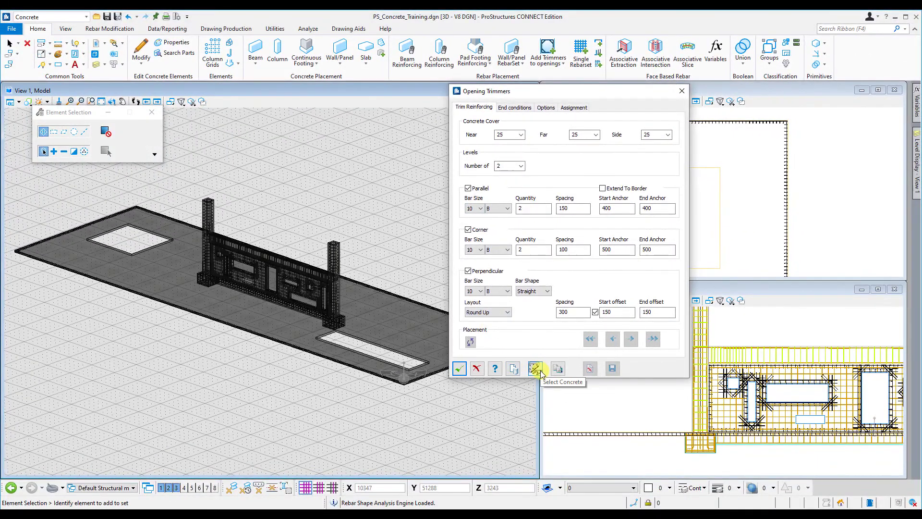
Step: Select the slab, preview the trimmers around its opening, and place them
{"action": "left_click", "coordinate": [536, 368]}
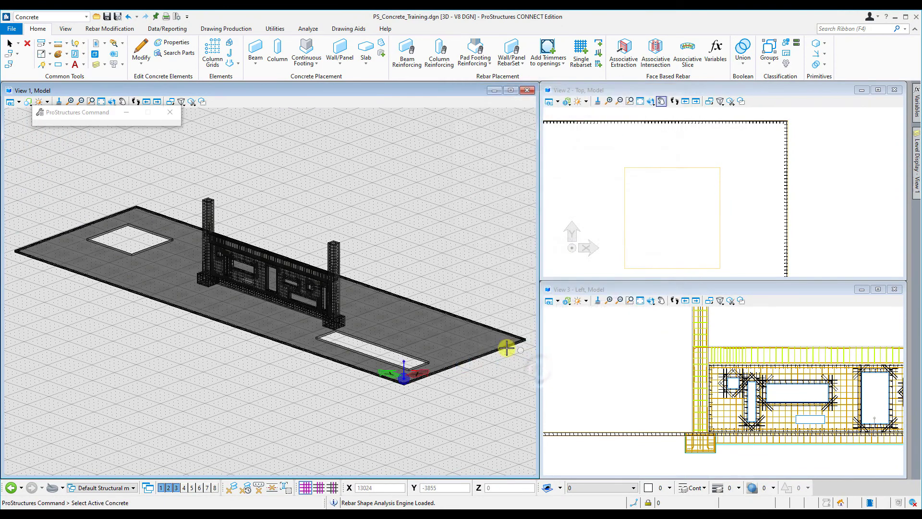
{"action": "left_click", "coordinate": [431, 356]}
{"action": "left_click", "coordinate": [497, 187]}
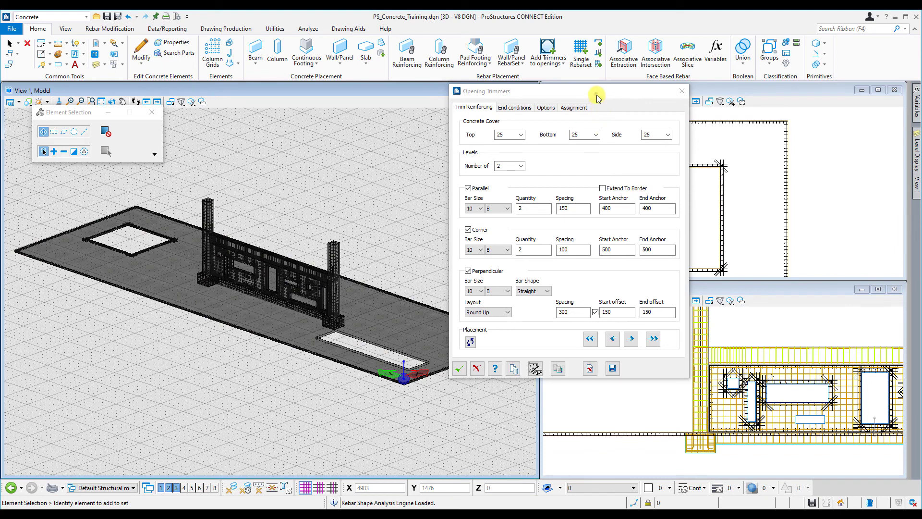
{"action": "left_click_drag", "start_coordinate": [597, 96], "coordinate": [478, 36]}
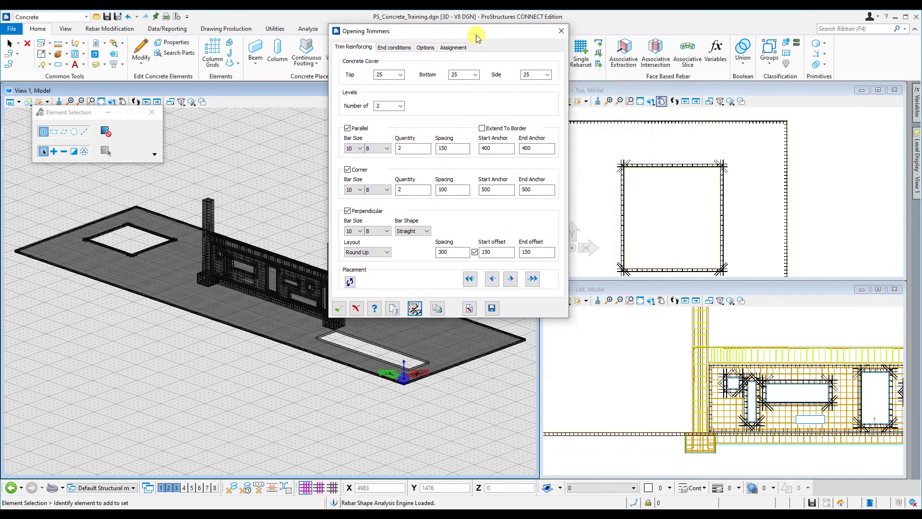
{"action": "left_click", "coordinate": [493, 309]}
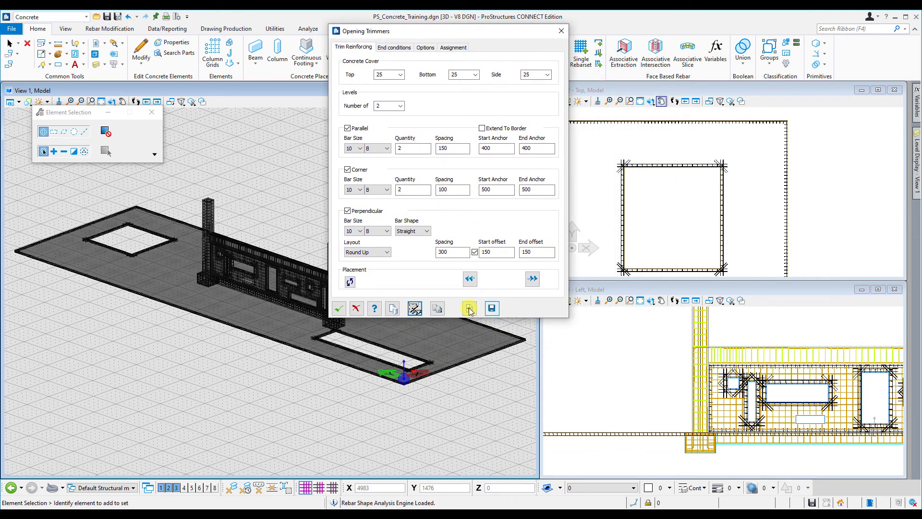
{"action": "left_click", "coordinate": [338, 309]}
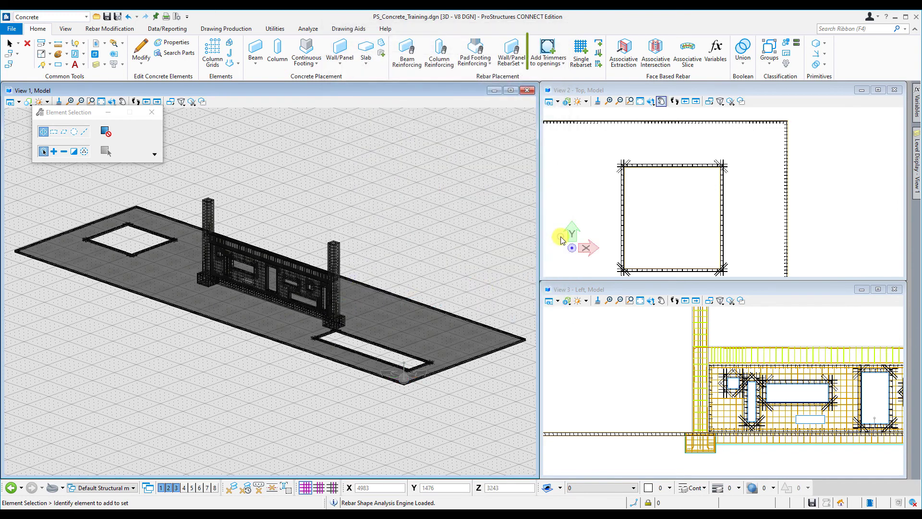
Step: Start a slab mesh and set top and bottom X and Y bar sizes to 16
{"action": "left_click", "coordinate": [559, 65]}
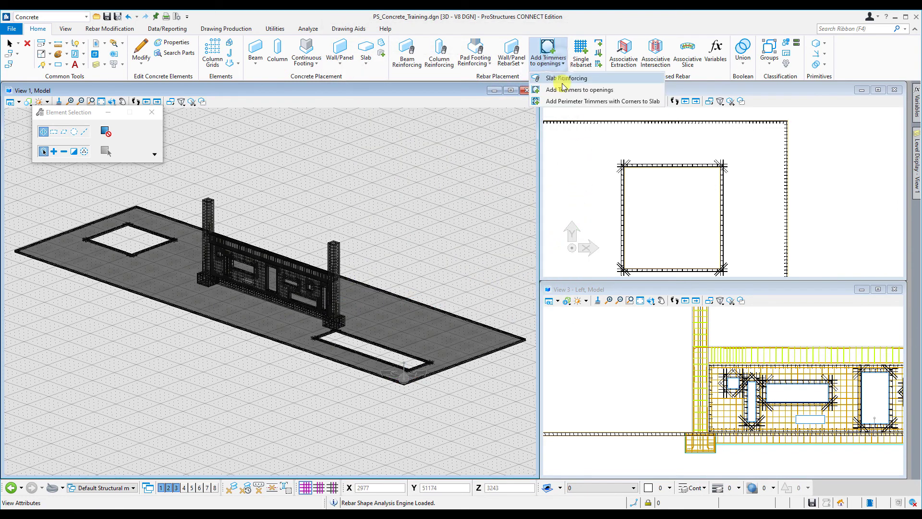
{"action": "left_click", "coordinate": [564, 80]}
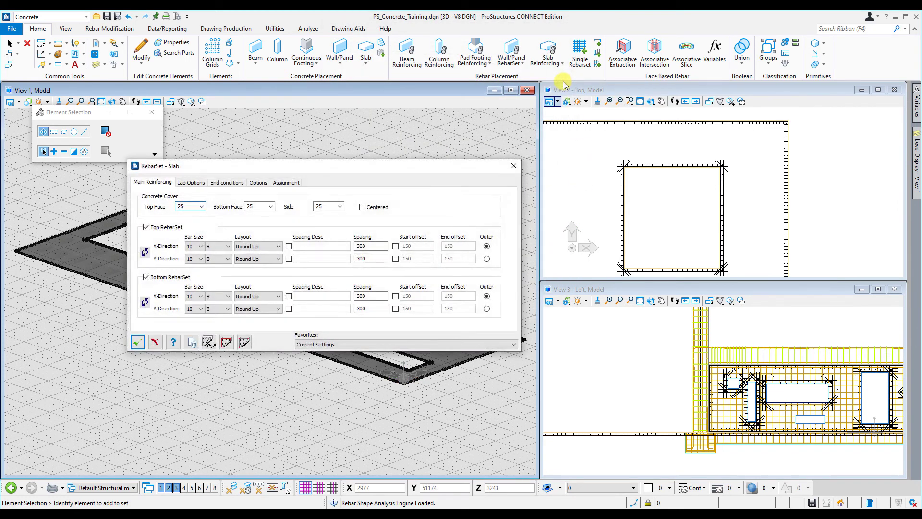
{"action": "left_click_drag", "start_coordinate": [392, 166], "coordinate": [424, 93]}
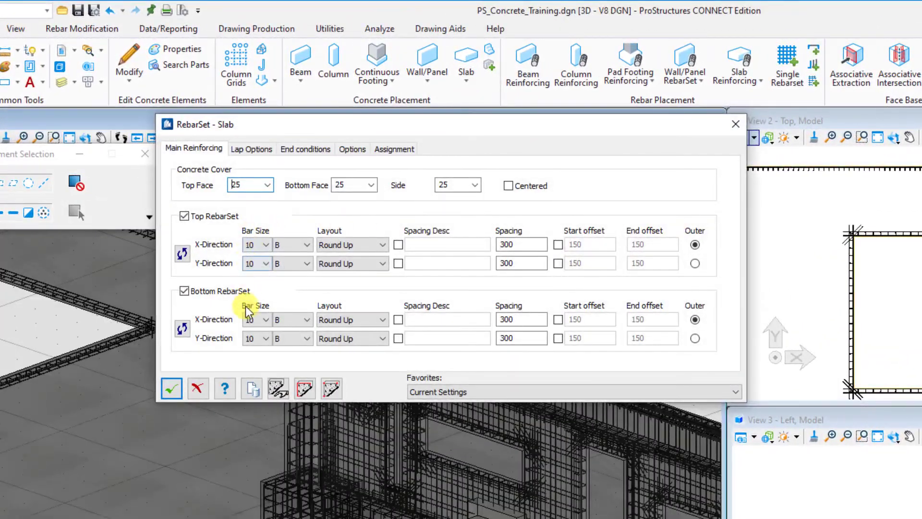
{"action": "left_click", "coordinate": [268, 244]}
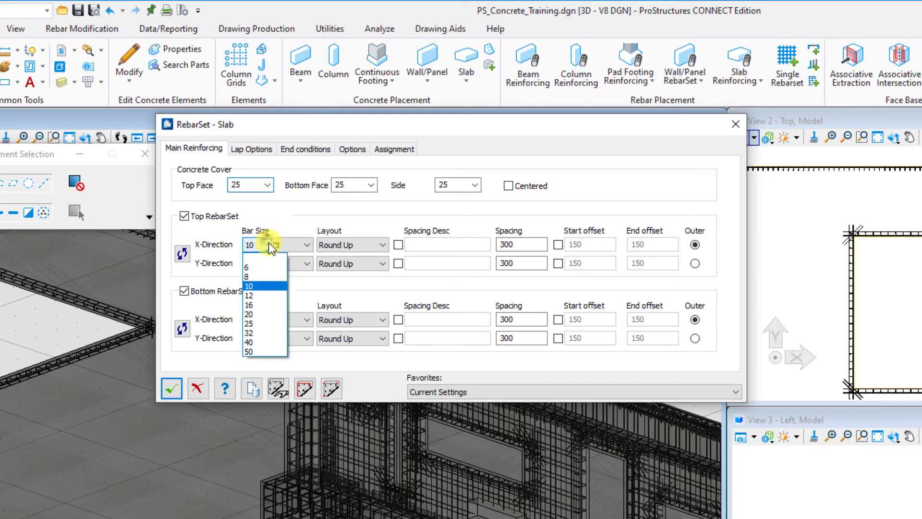
{"action": "left_click", "coordinate": [261, 307]}
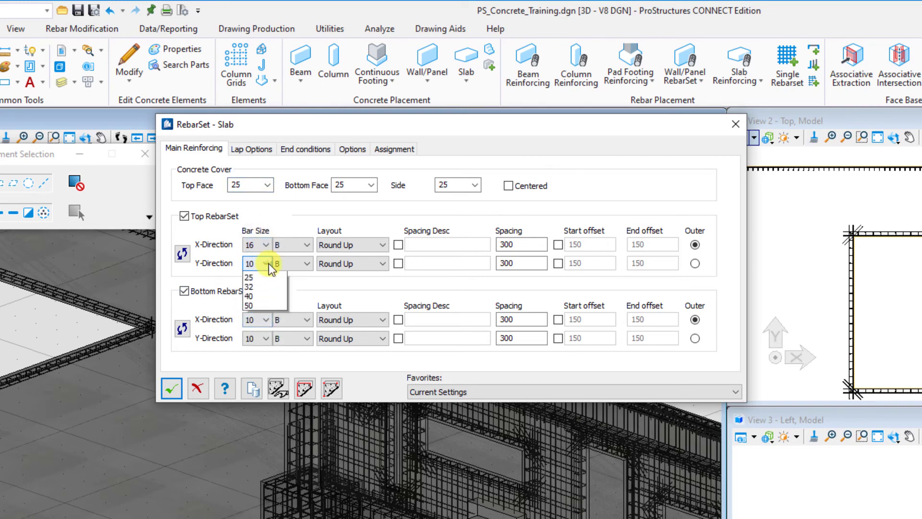
{"action": "left_click", "coordinate": [267, 263]}
{"action": "left_click", "coordinate": [269, 314]}
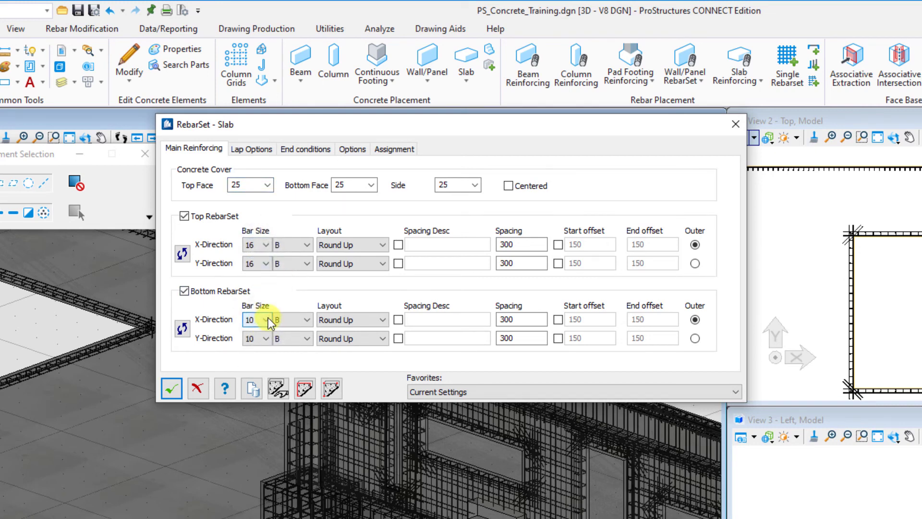
{"action": "left_click", "coordinate": [268, 319]}
{"action": "left_click", "coordinate": [260, 376]}
{"action": "left_click", "coordinate": [267, 339]}
{"action": "left_click", "coordinate": [263, 398]}
Step: Check the lap and end-condition settings, then pick the slab as the concrete
{"action": "left_click", "coordinate": [252, 150]}
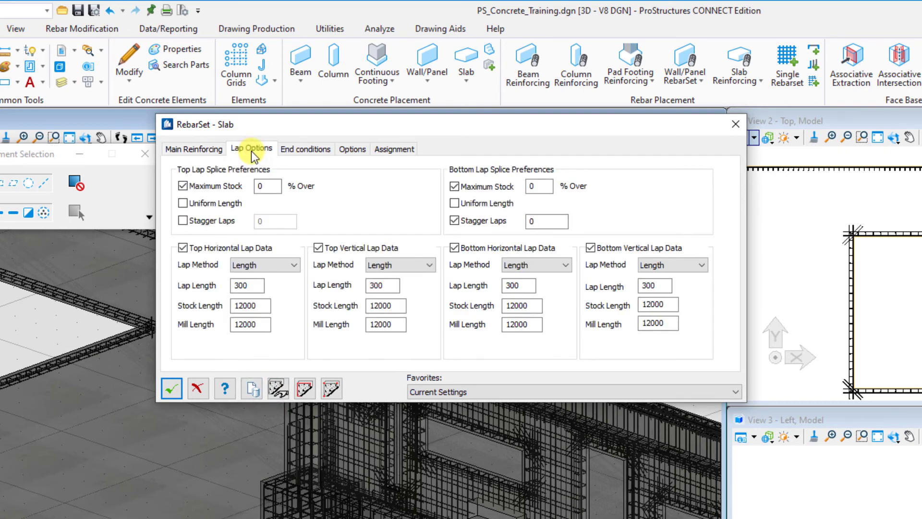
{"action": "left_click", "coordinate": [297, 149]}
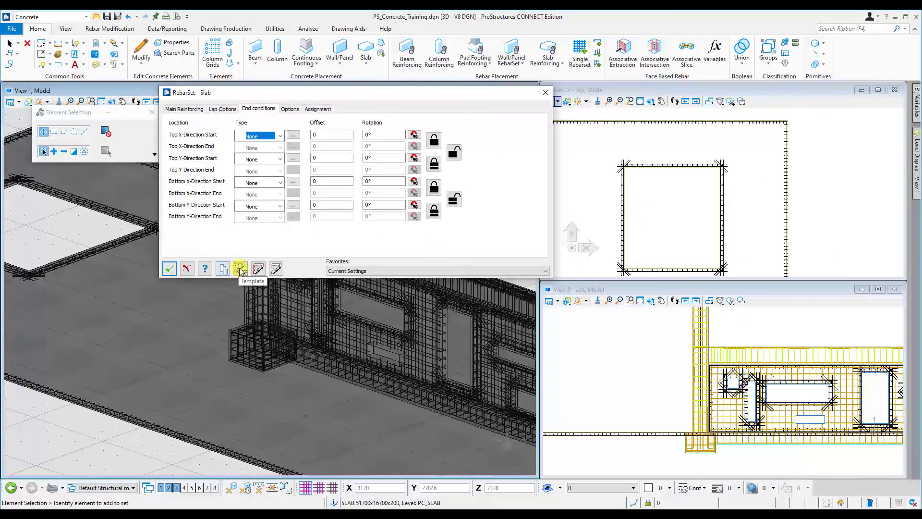
{"action": "left_click", "coordinate": [259, 328]}
{"action": "left_click", "coordinate": [575, 120]}
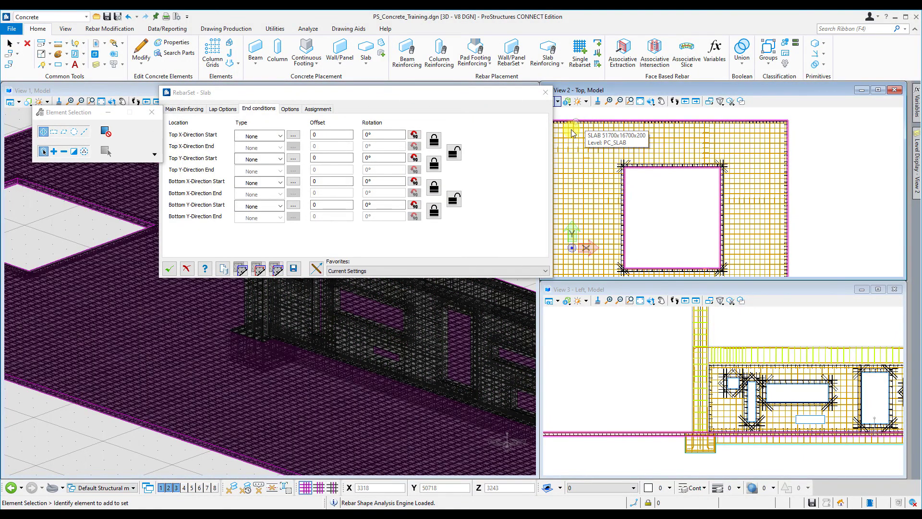
Step: Confirm the RebarSet - Slab dialog to place the size-16 slab mesh
{"action": "left_click", "coordinate": [171, 269]}
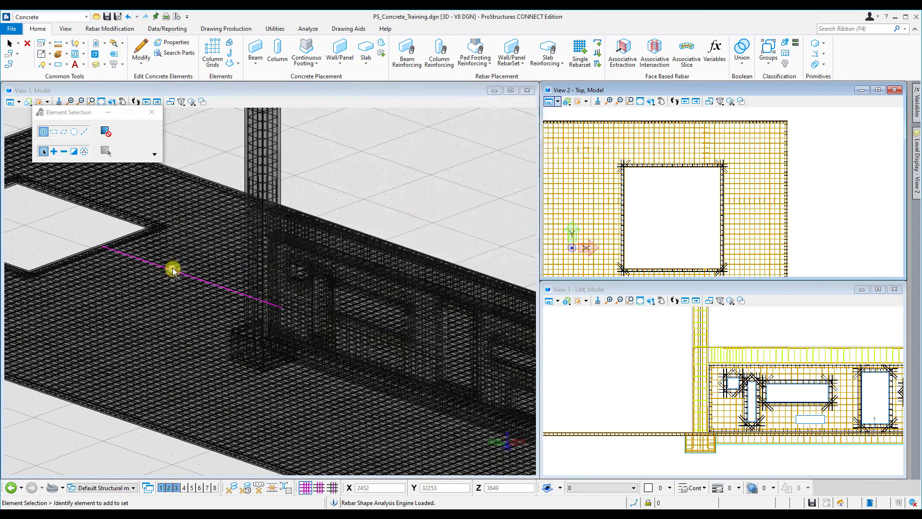